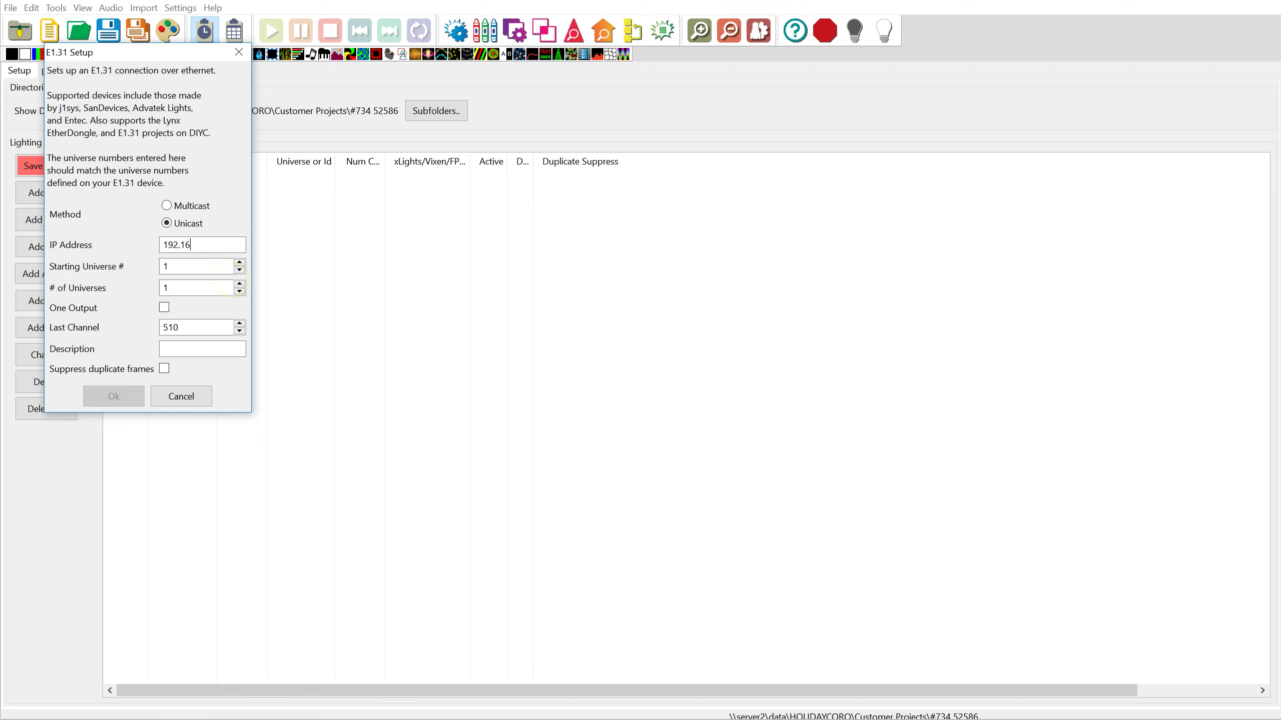
Set the E1.31 IP address to 192.168.0.60 and the starting universe to 20, and multiply 90 by 3 in Calculator.
{"action": "key", "text": "Tab"}
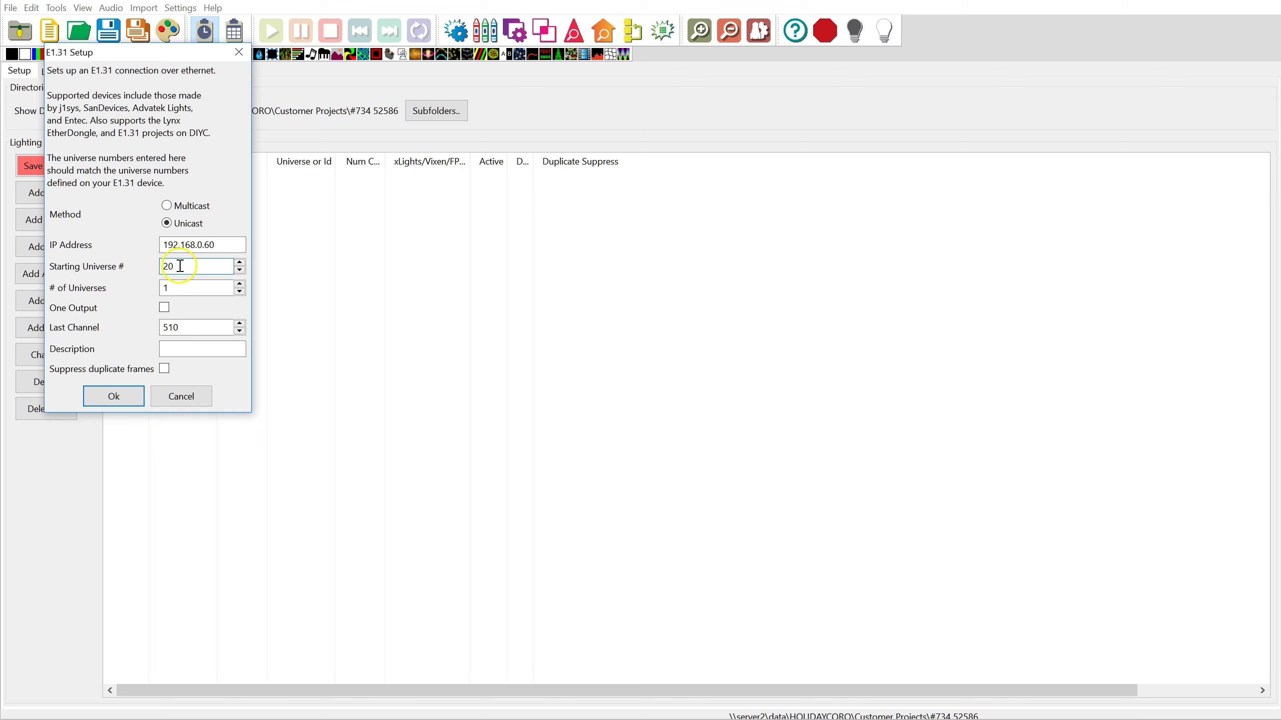
{"action": "left_click", "coordinate": [192, 293]}
{"action": "key", "text": "alt+Tab"}
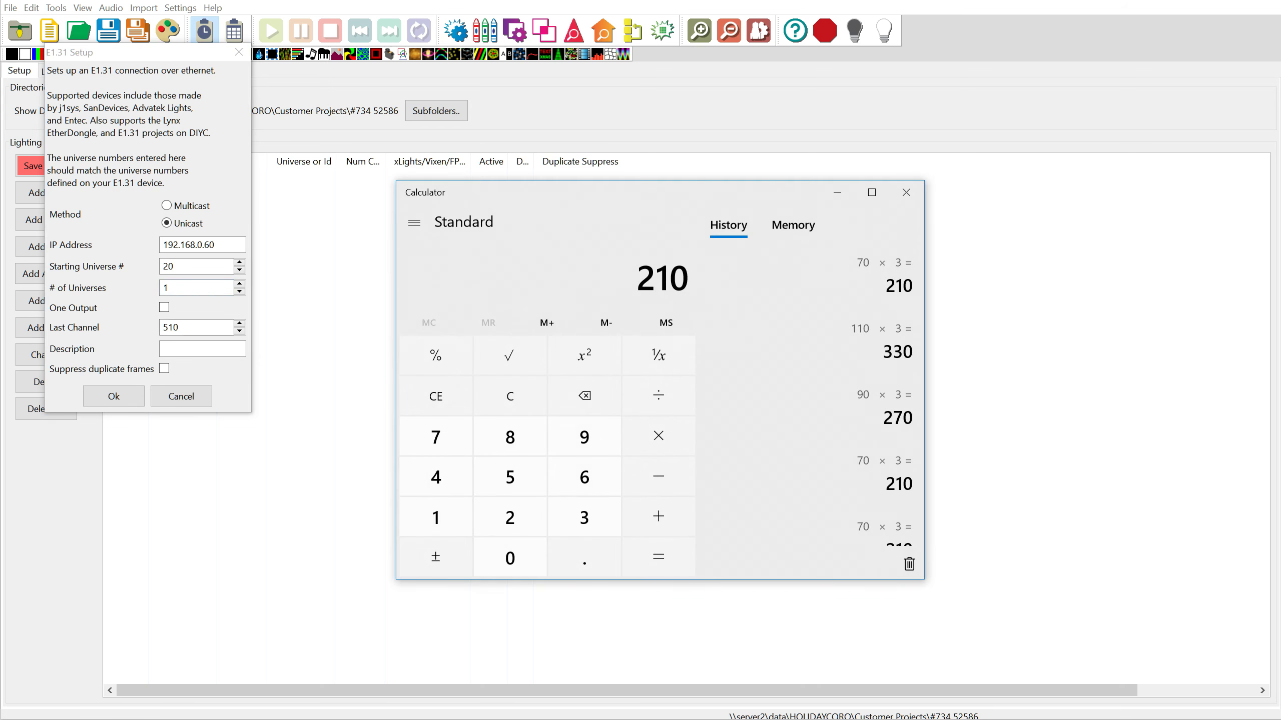
{"action": "type", "text": "*3"}
{"action": "key", "text": "Return"}
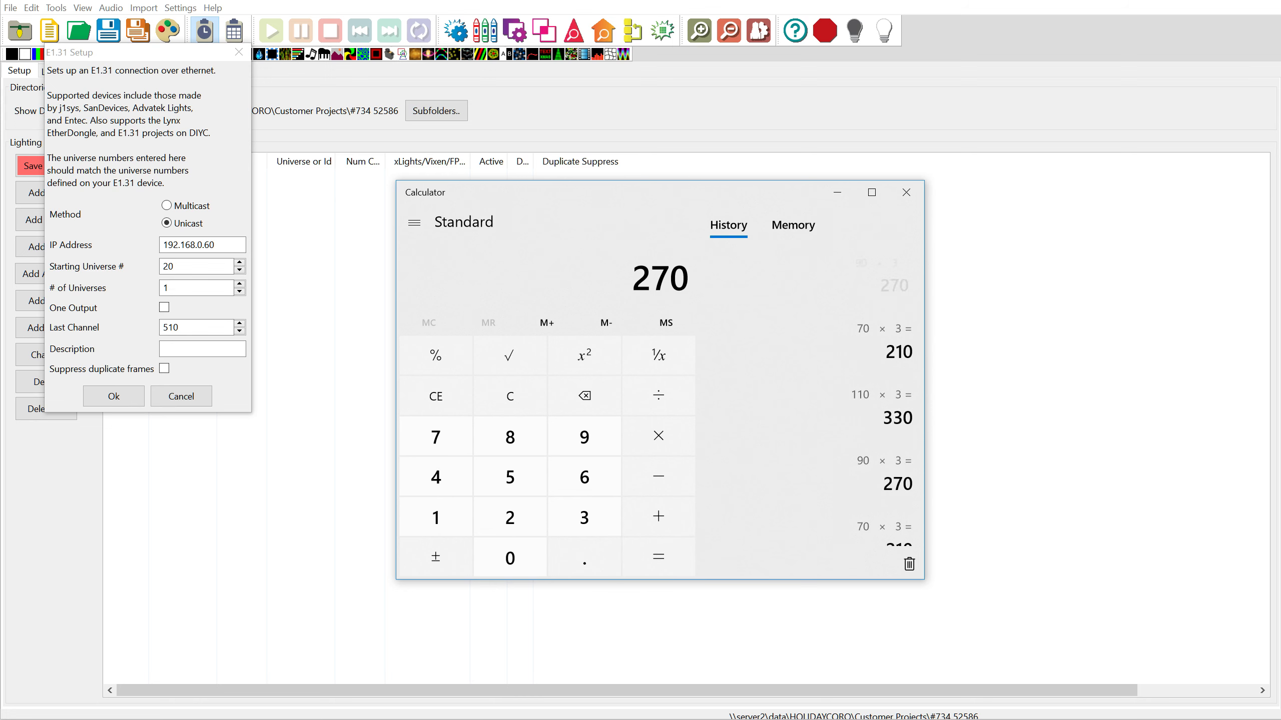
Set the last channel to 270 and the description to "Star 20,30,40", and add the E1.31 connection.
{"action": "left_click", "coordinate": [194, 329]}
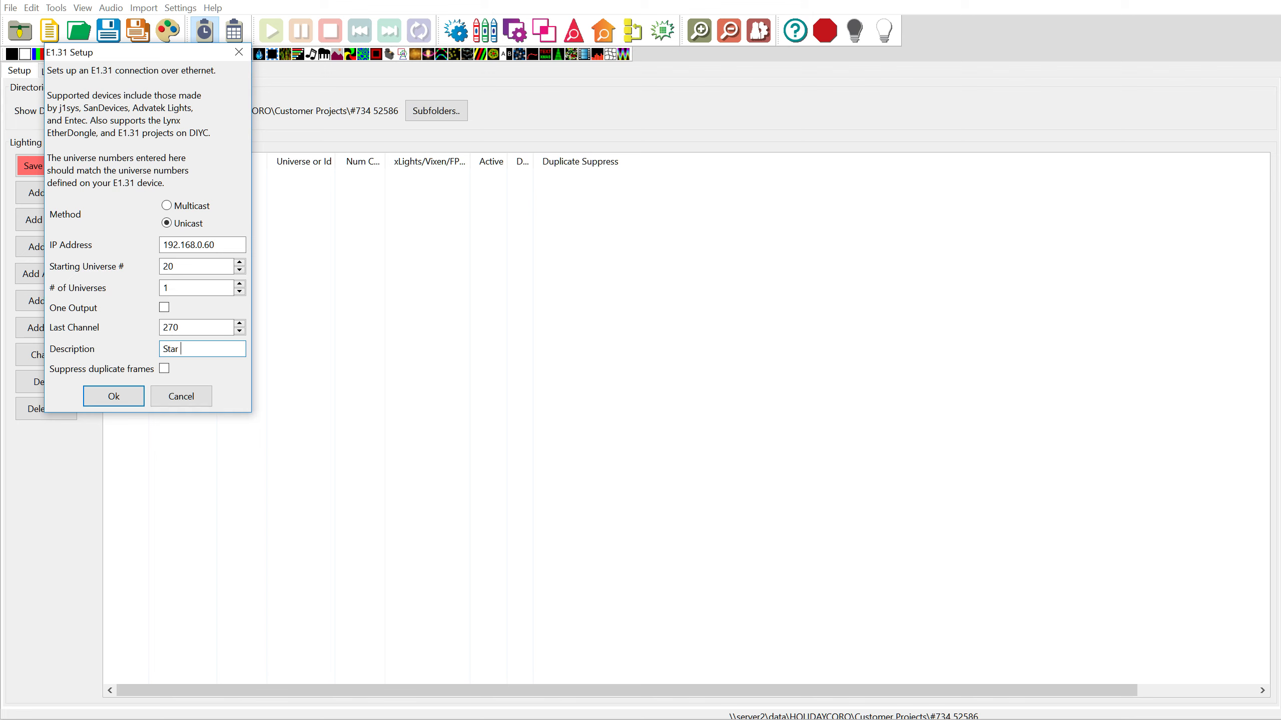
{"action": "key", "text": "alt+Tab"}
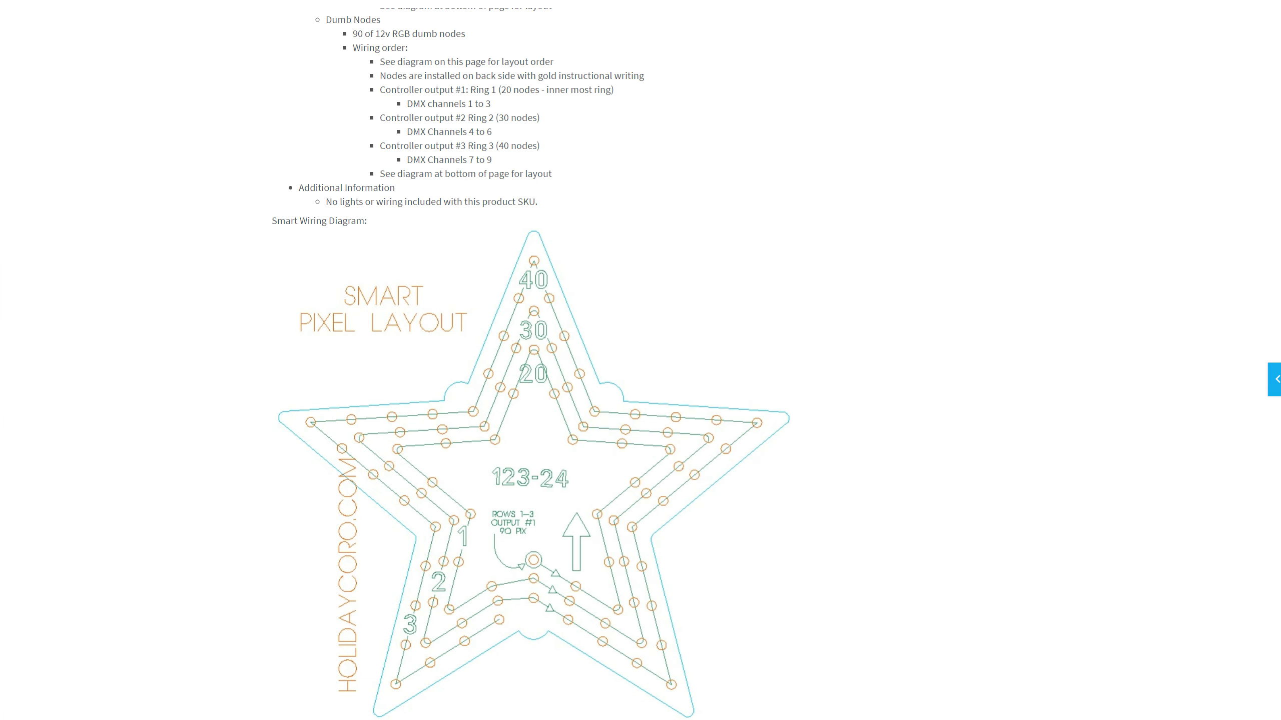
{"action": "key", "text": "alt+Tab"}
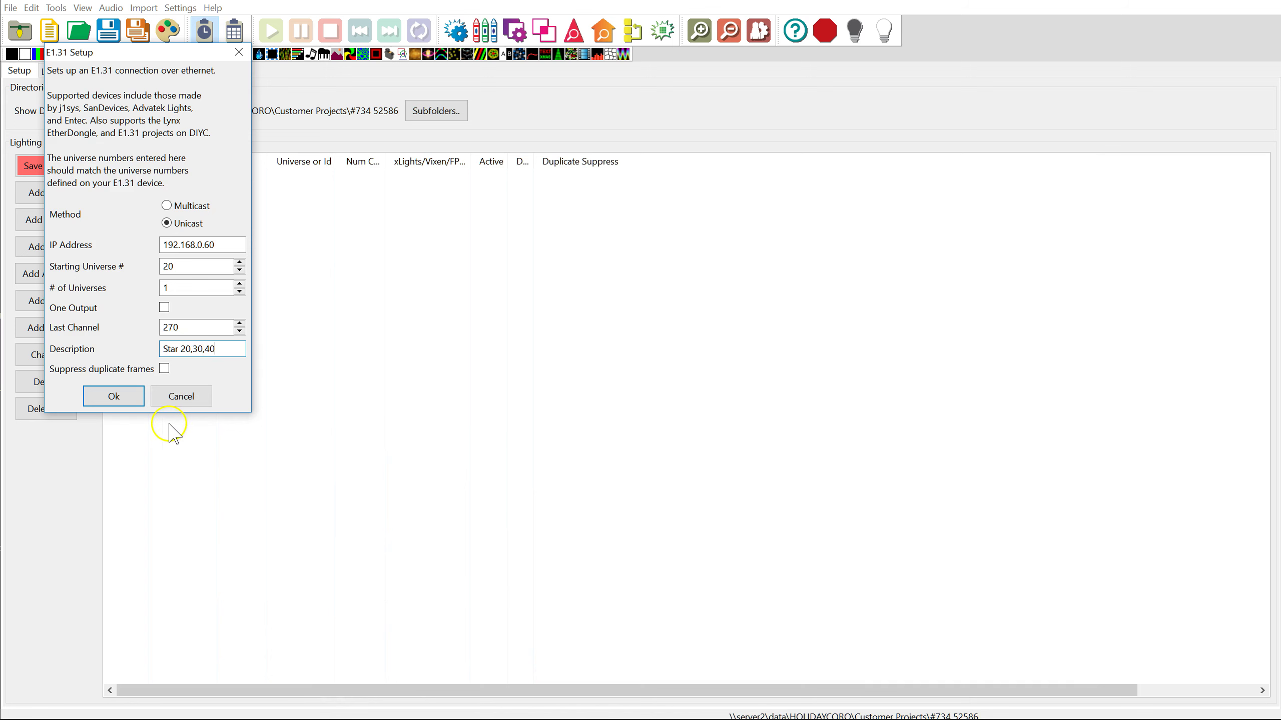
{"action": "left_click", "coordinate": [114, 396]}
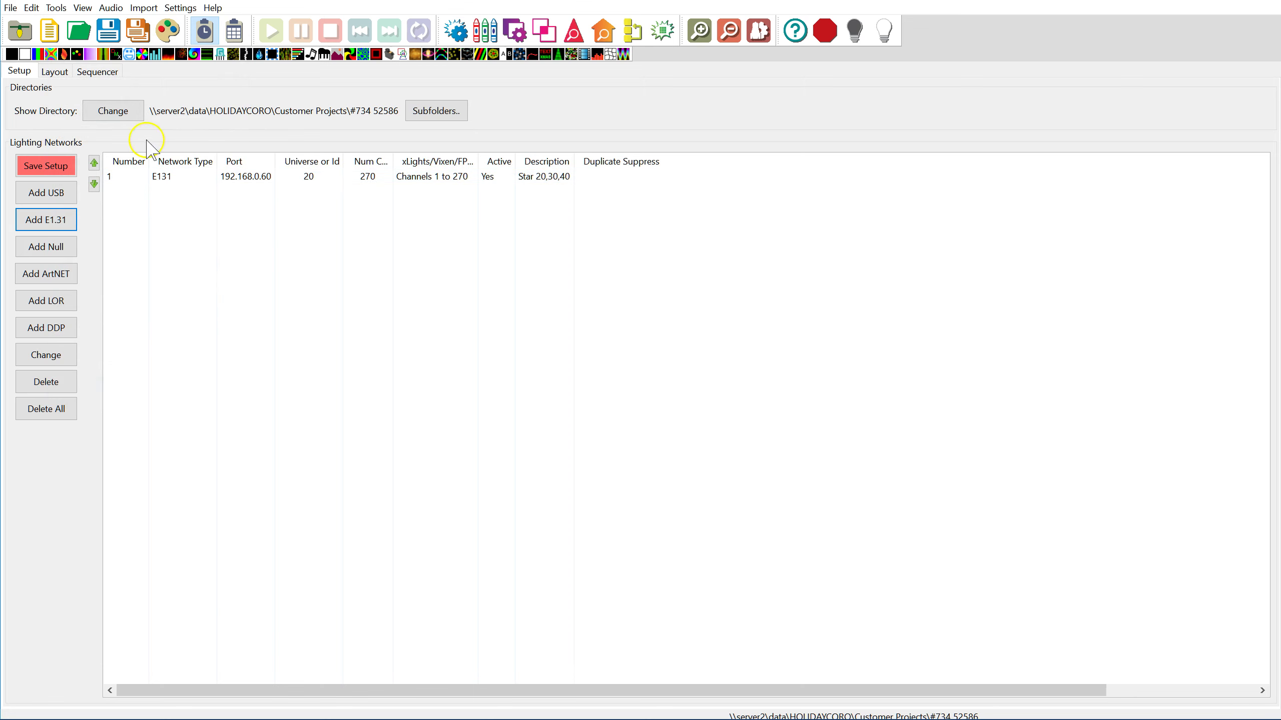
Add a Star model near the middle of the default layout preview.
{"action": "left_click", "coordinate": [51, 73]}
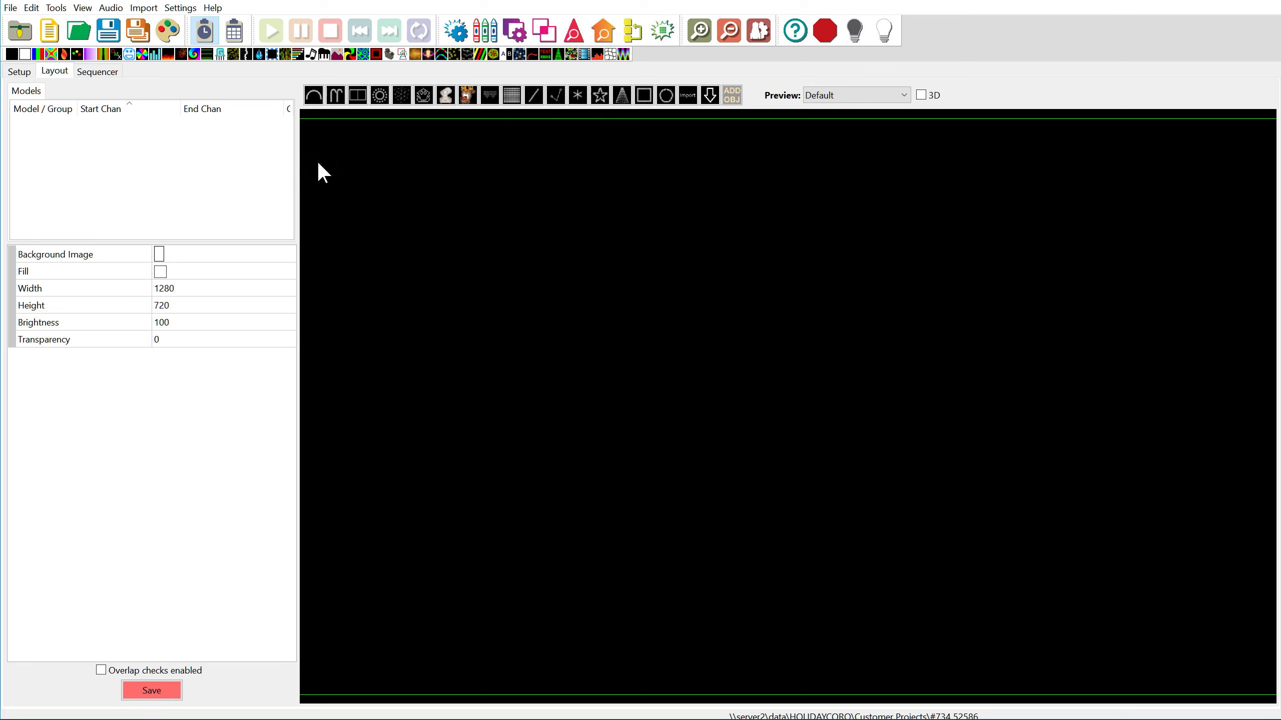
{"action": "left_click", "coordinate": [601, 97]}
{"action": "left_click", "coordinate": [767, 372]}
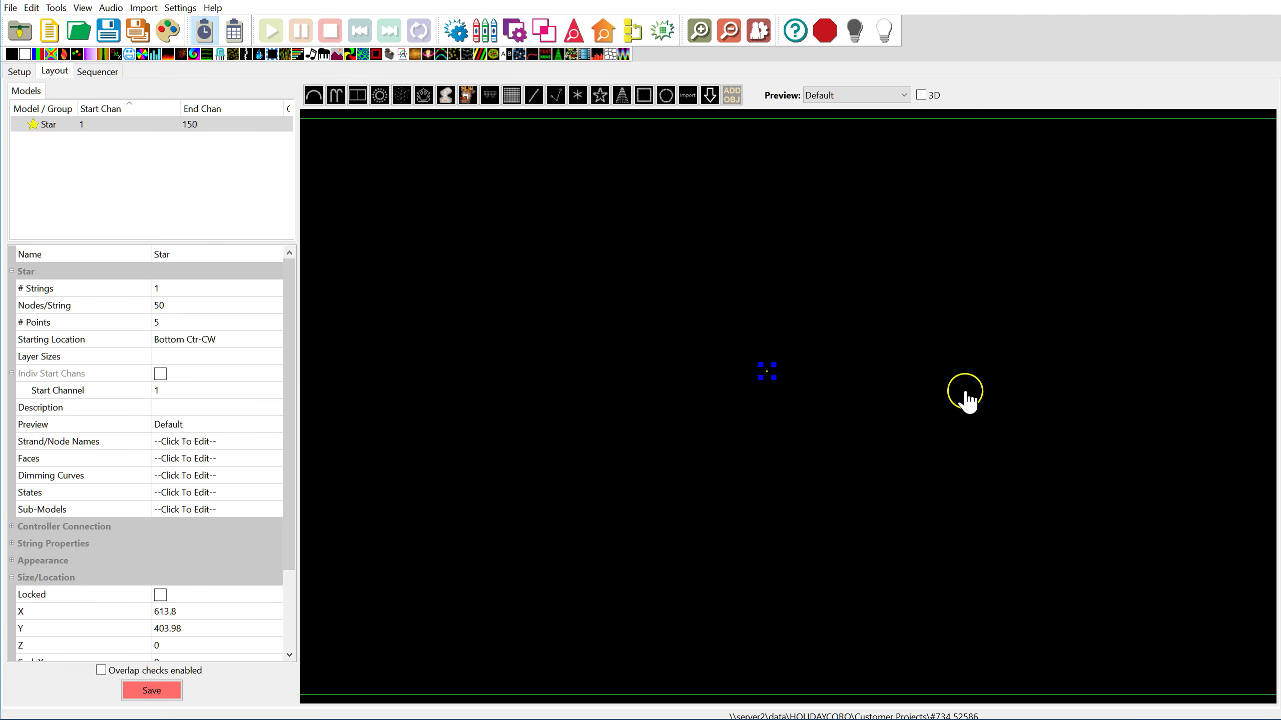
Configure the Star model with 1 string, 90 nodes per string and 5 points.
{"action": "left_click", "coordinate": [182, 293]}
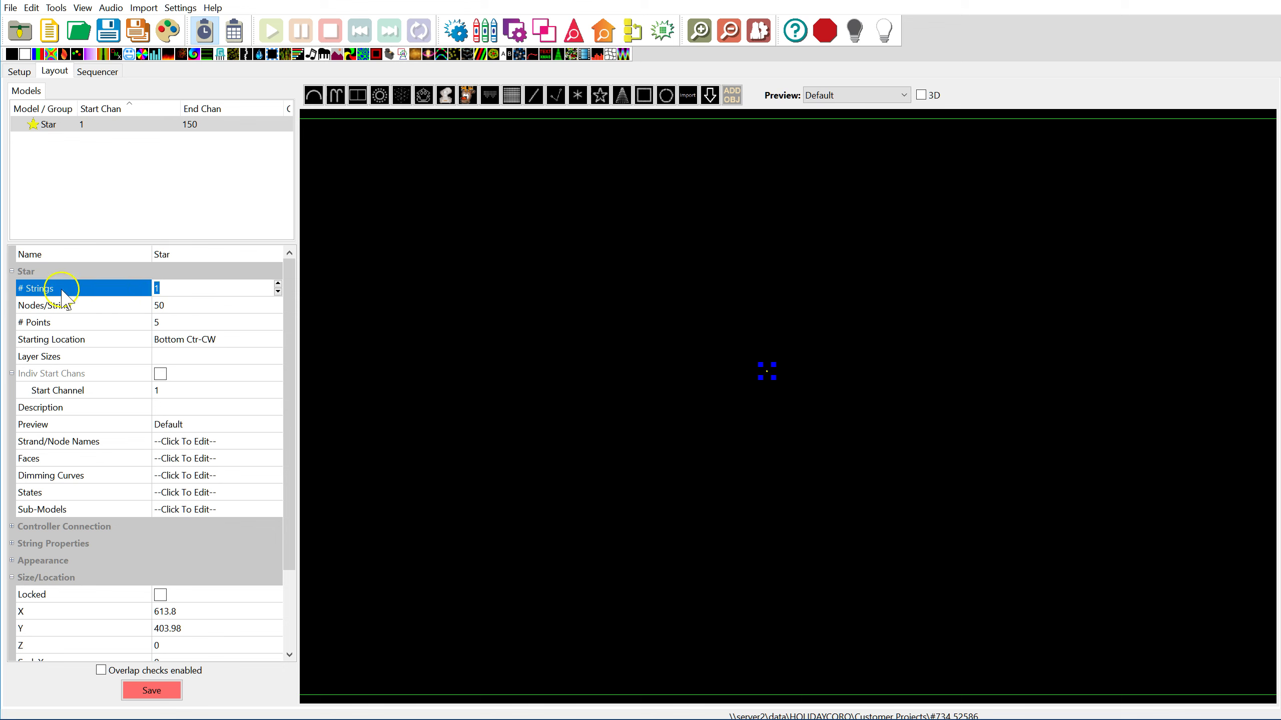
{"action": "left_click", "coordinate": [31, 127]}
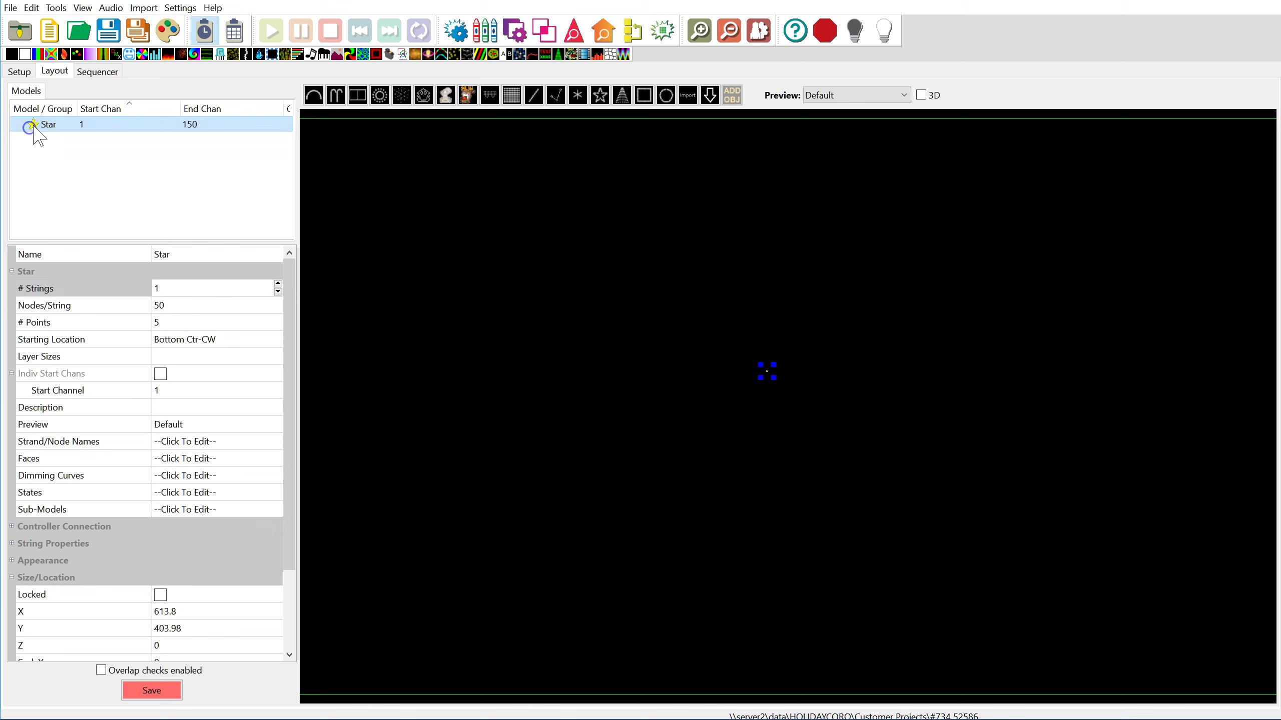
{"action": "left_click", "coordinate": [179, 286]}
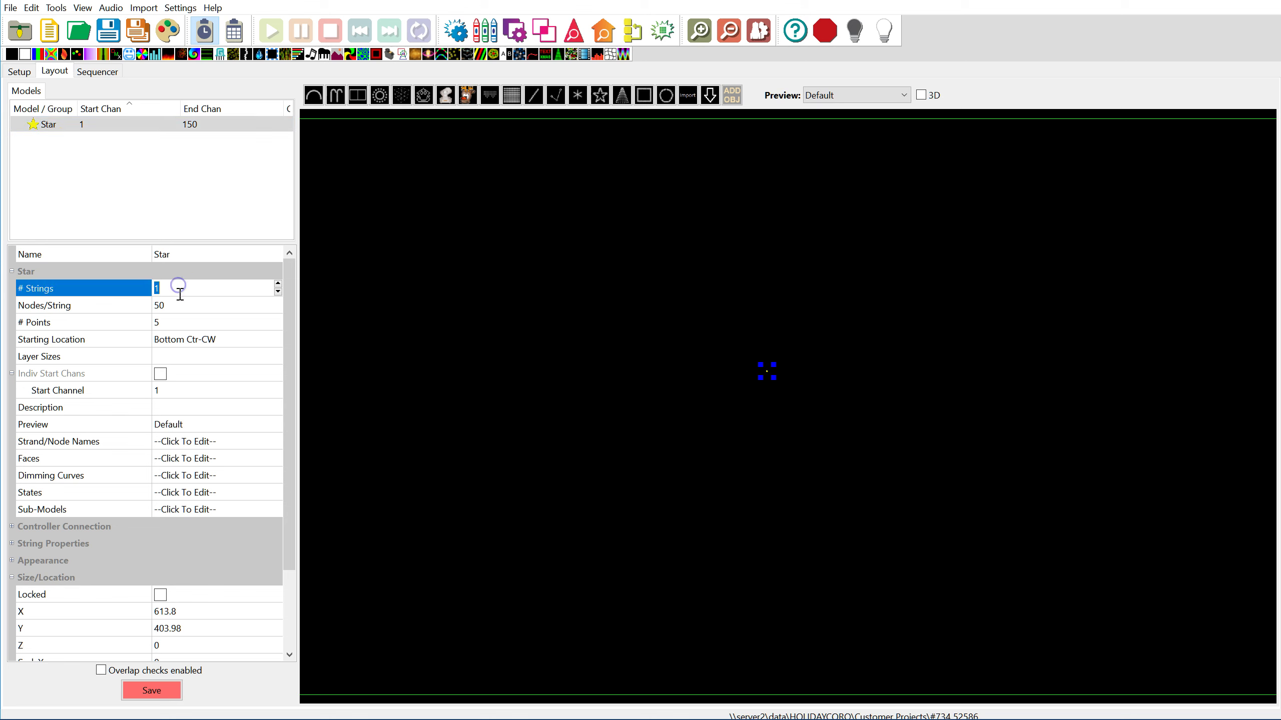
{"action": "left_click", "coordinate": [179, 304]}
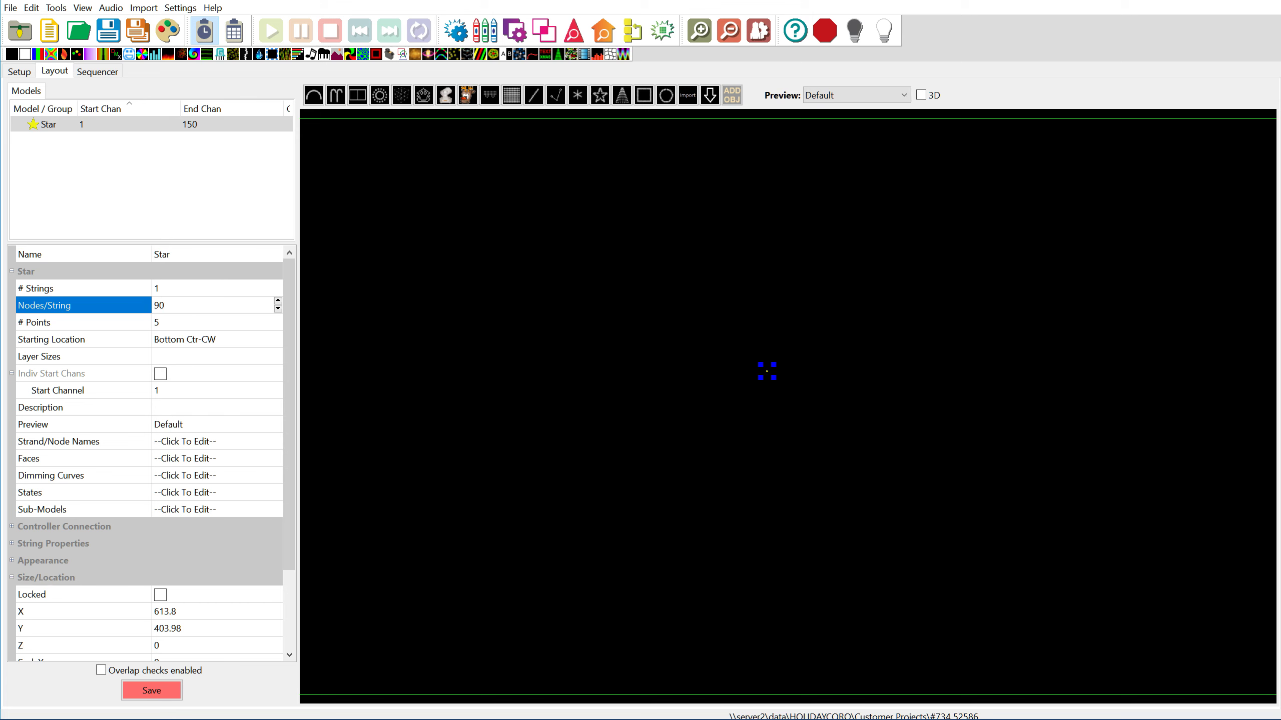
{"action": "left_click", "coordinate": [179, 319]}
{"action": "left_click", "coordinate": [202, 325]}
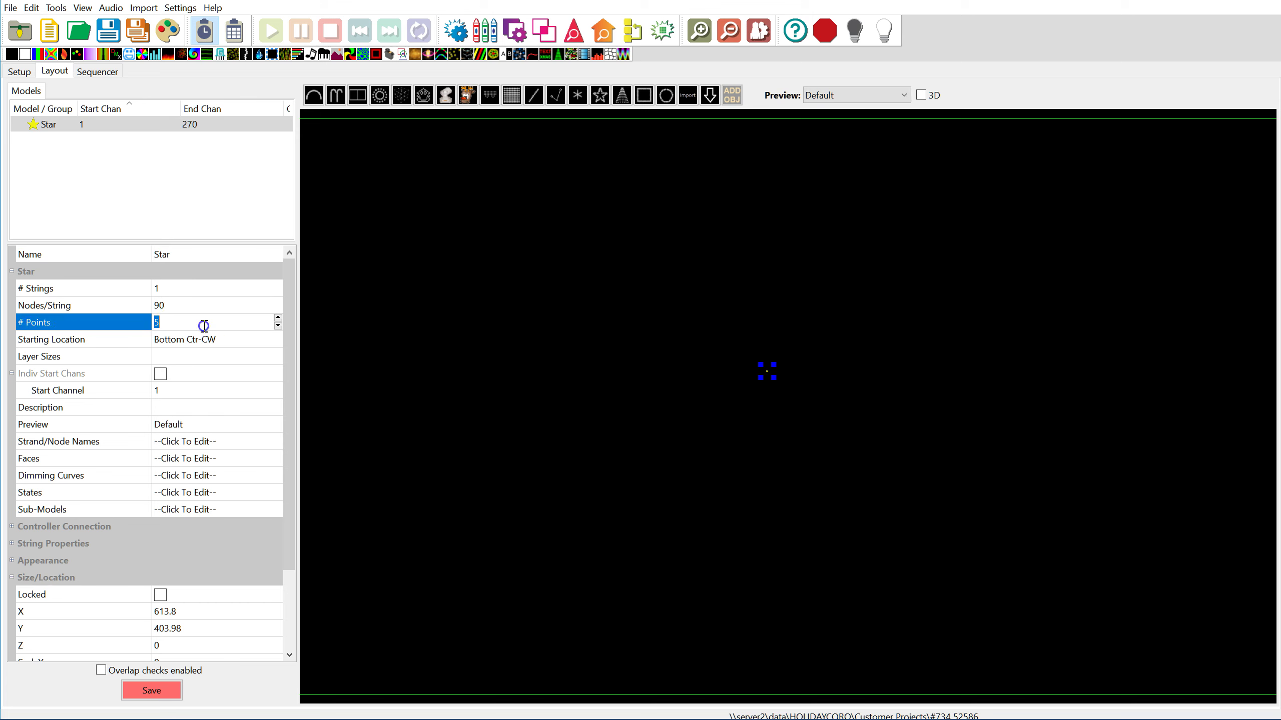
Keep the star's starting location at Bottom Ctr-CW and set its layer sizes to 20,30,40.
{"action": "left_click", "coordinate": [237, 337]}
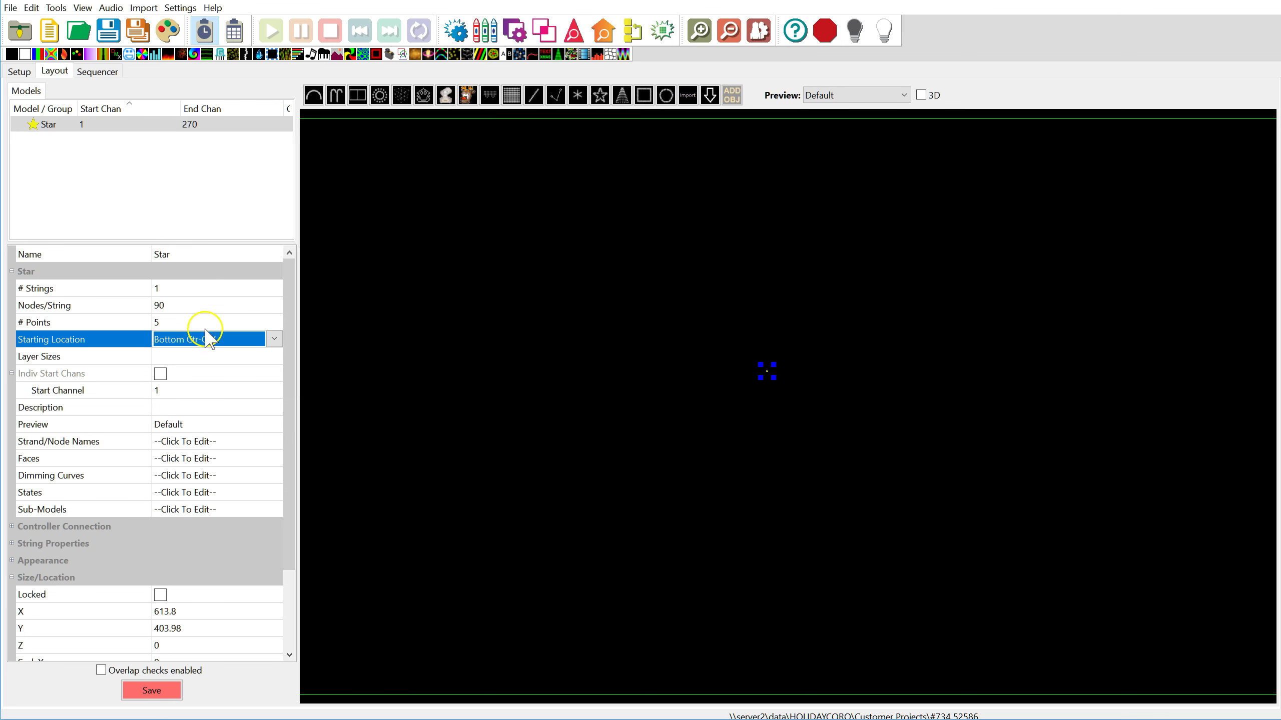
{"action": "left_click", "coordinate": [212, 344]}
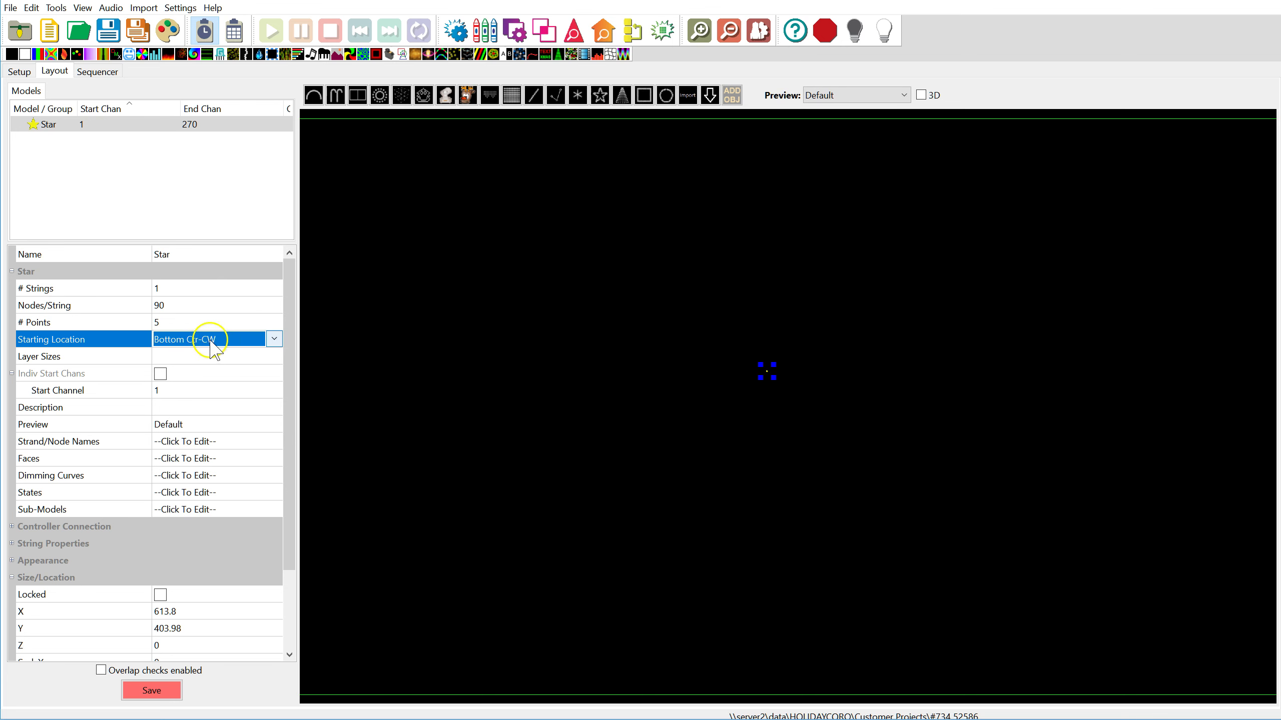
{"action": "left_click", "coordinate": [201, 356]}
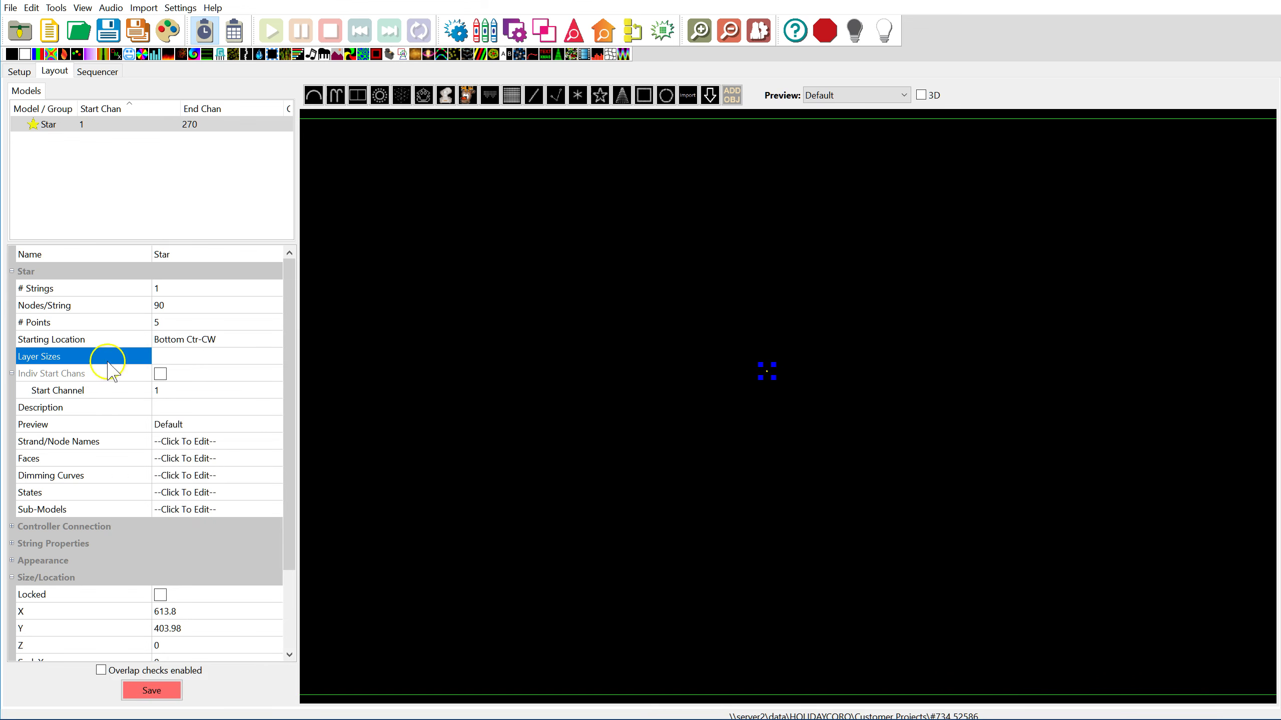
{"action": "left_click", "coordinate": [175, 351]}
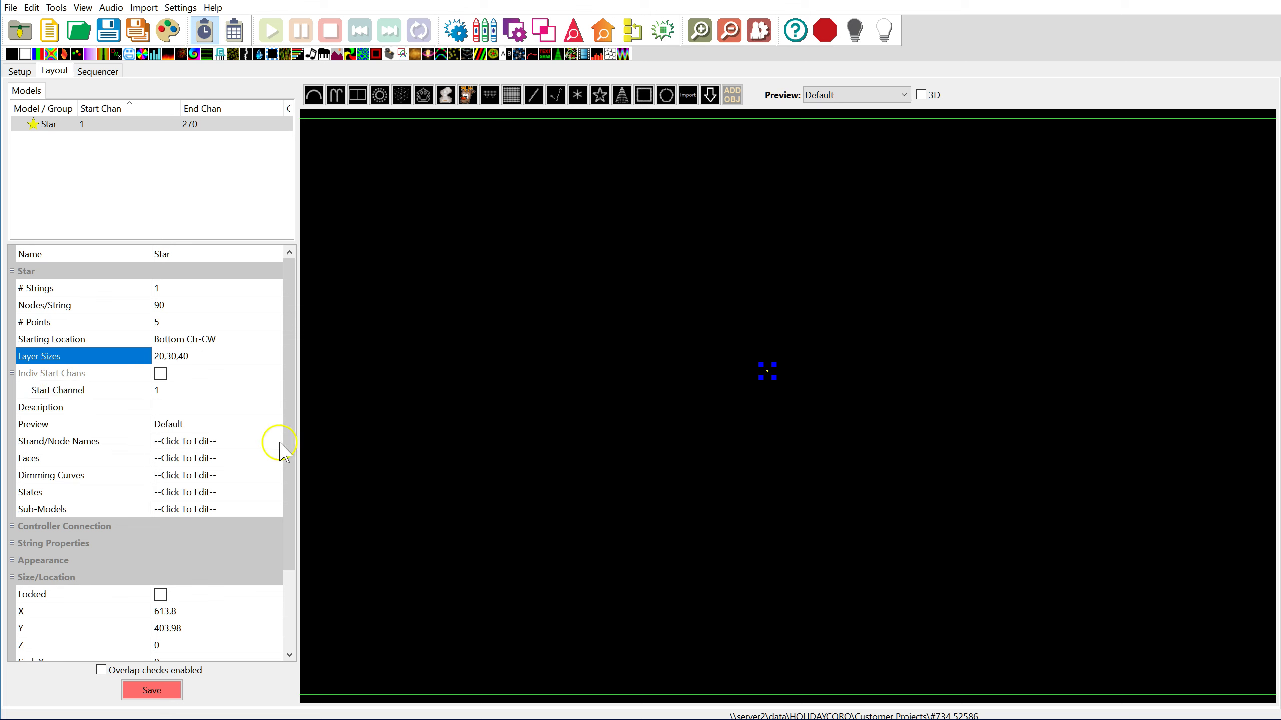
{"action": "left_click", "coordinate": [224, 378]}
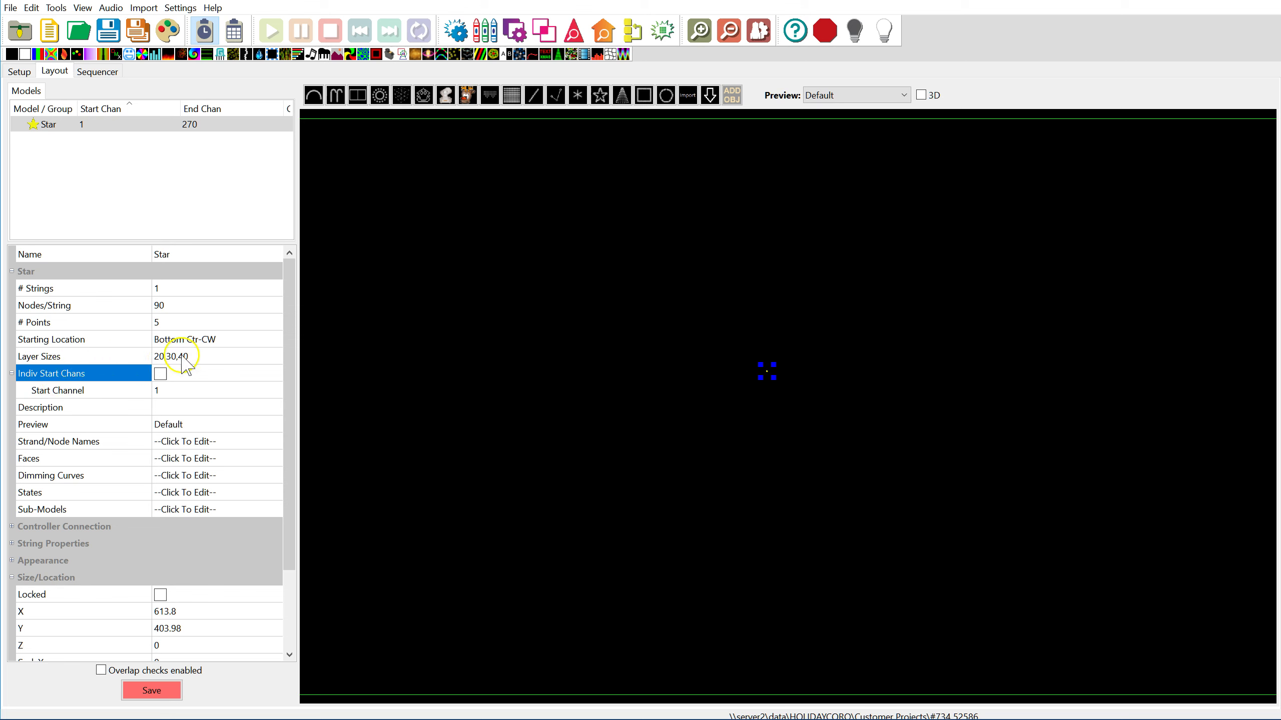
Set the star's start channel to channel 1, offset from universe number 20 on 192.168.0.60.
{"action": "left_click", "coordinate": [189, 389]}
{"action": "left_click", "coordinate": [274, 390]}
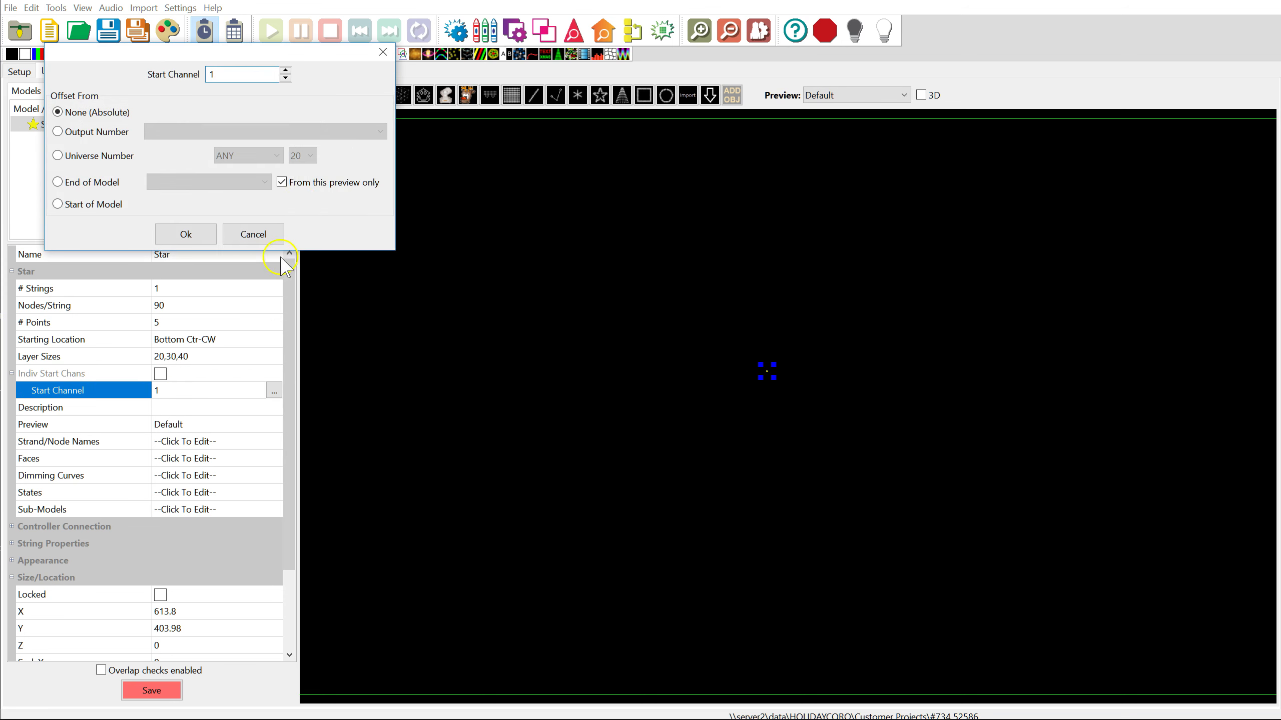
{"action": "left_click", "coordinate": [109, 156]}
{"action": "left_click", "coordinate": [250, 156]}
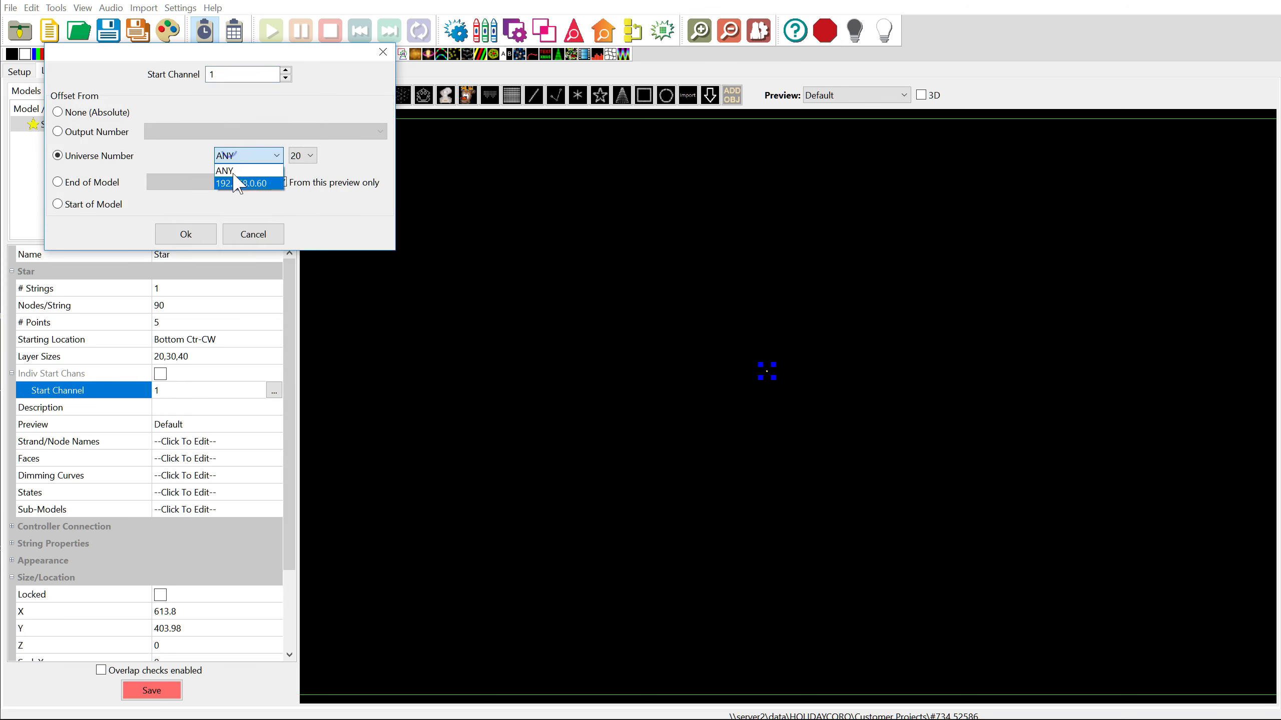
{"action": "left_click", "coordinate": [238, 183]}
{"action": "left_click", "coordinate": [309, 151]}
{"action": "left_click", "coordinate": [297, 171]}
{"action": "left_click", "coordinate": [186, 234]}
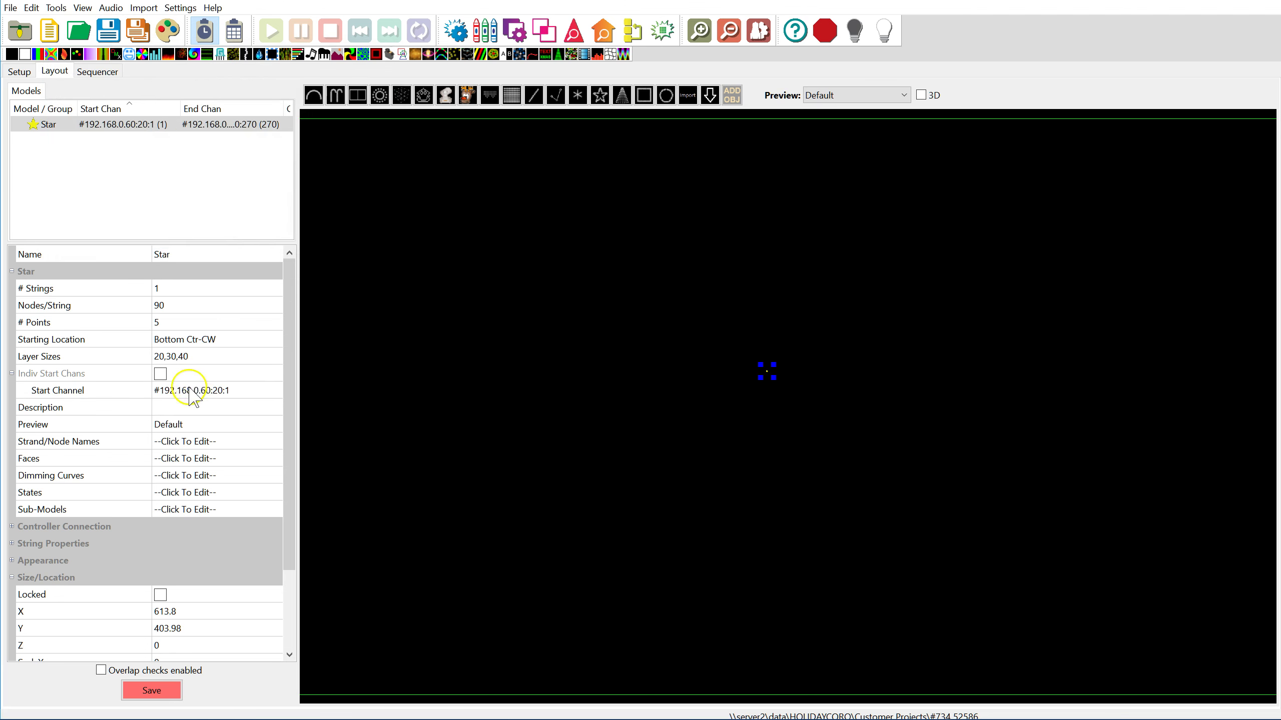
Set the Star model's ScaleX and ScaleY to 10.
{"action": "scroll", "coordinate": [151, 404], "scroll_direction": "down", "scroll_amount": 2}
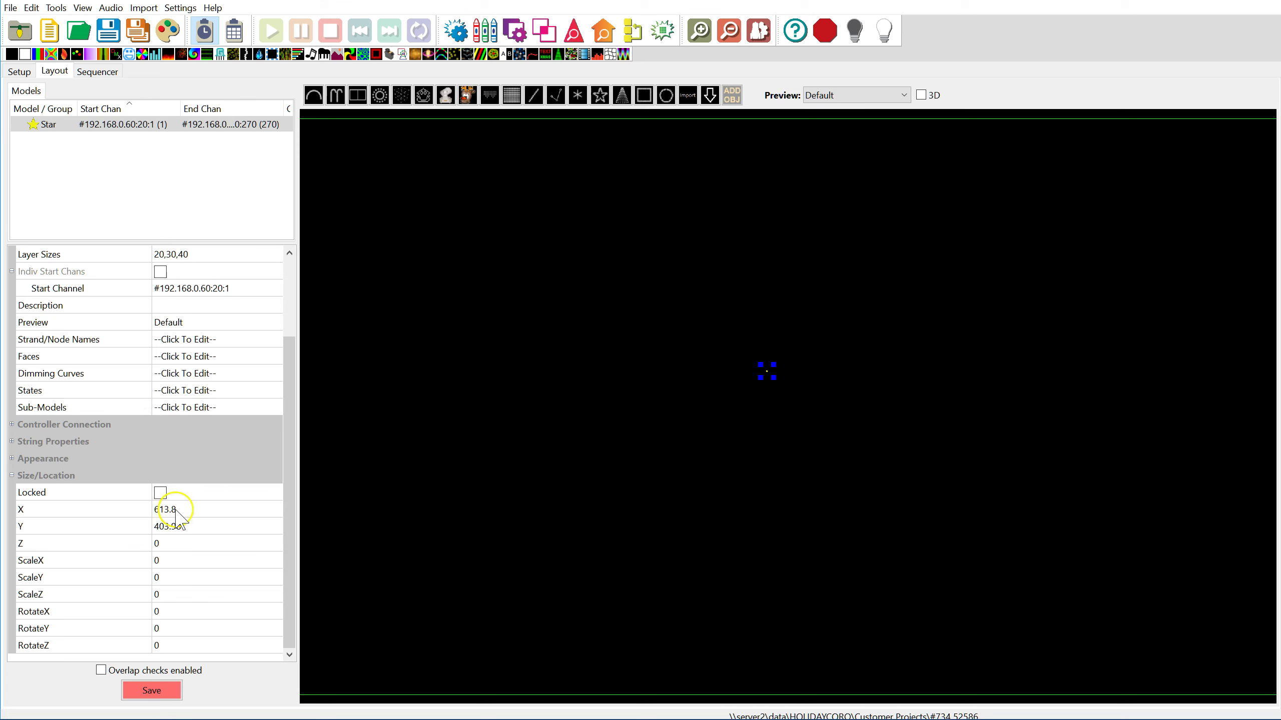
{"action": "left_click", "coordinate": [196, 561]}
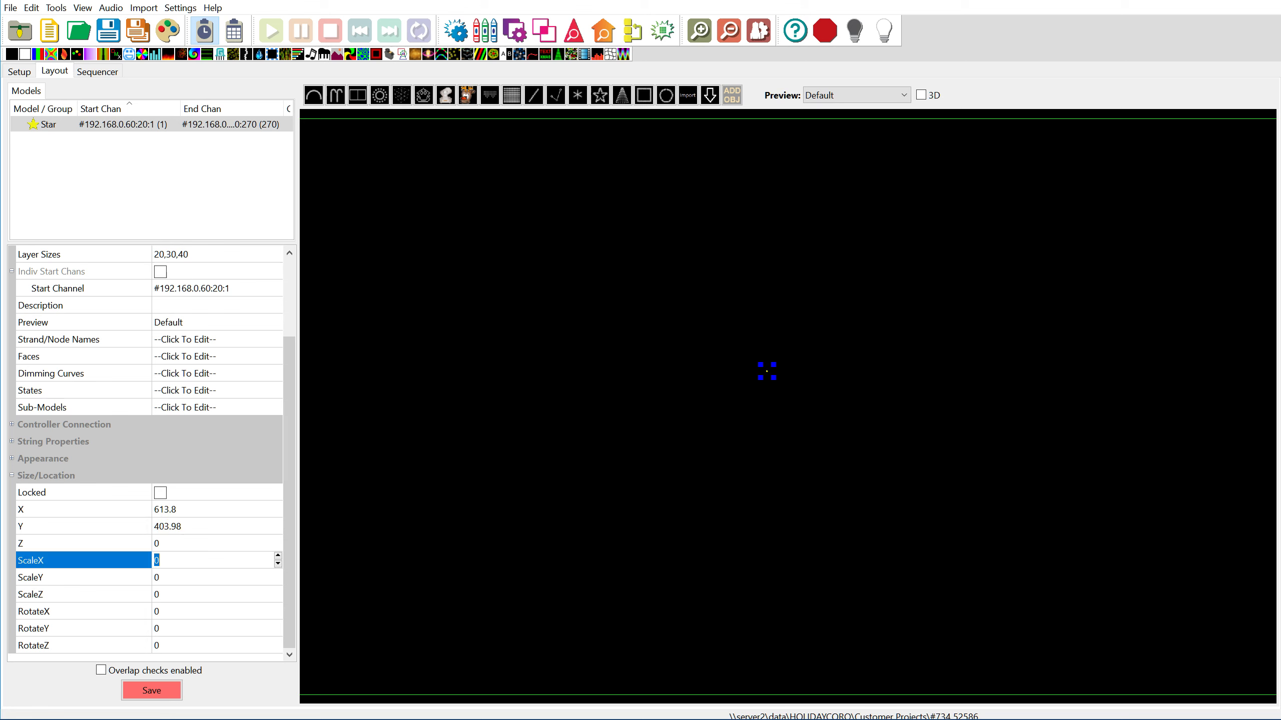
{"action": "key", "text": "Return"}
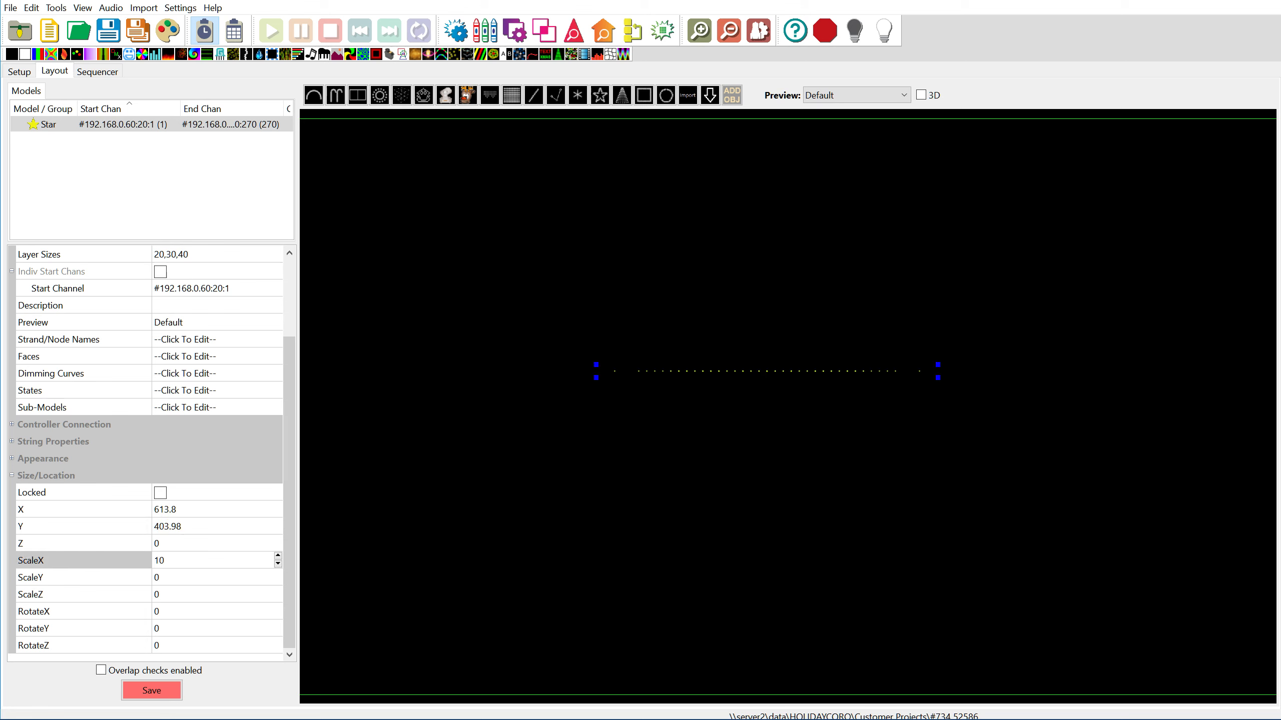
{"action": "left_click", "coordinate": [184, 579]}
{"action": "type", "text": "10"}
{"action": "key", "text": "Return"}
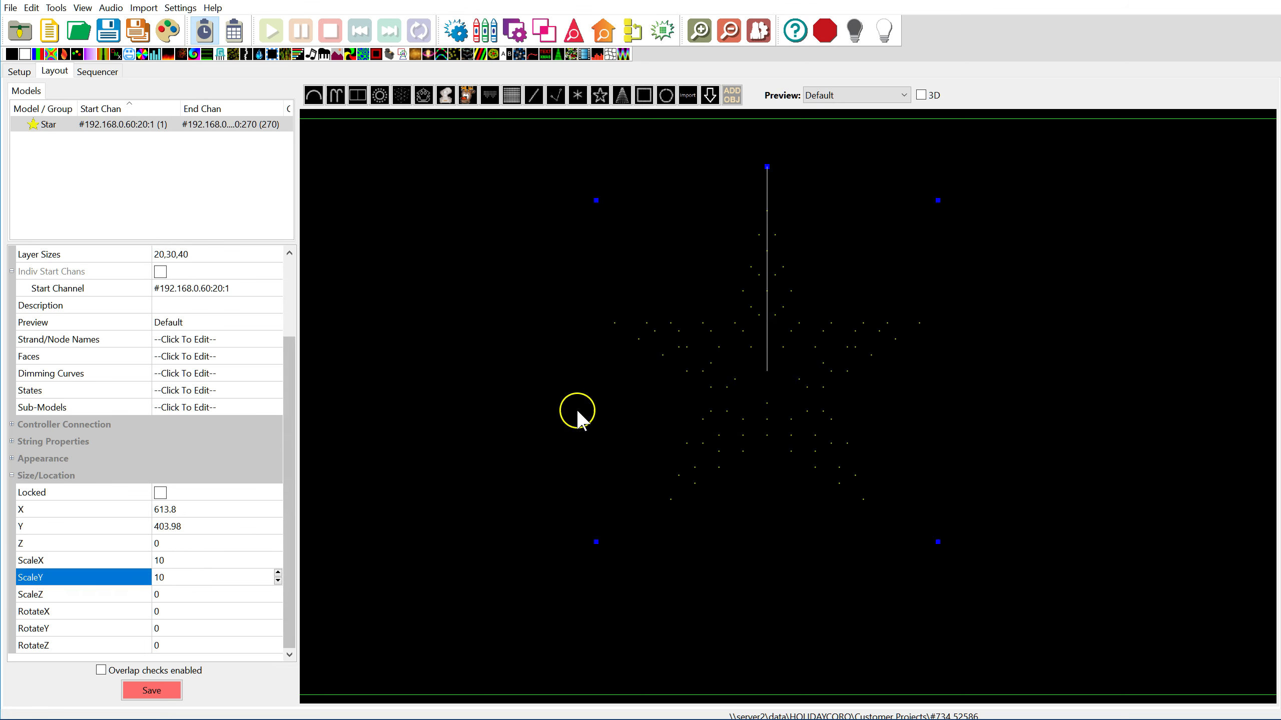
Examine the star's enlarged Wiring View and compare its node order with the product page's smart wiring diagram.
{"action": "right_click", "coordinate": [681, 347]}
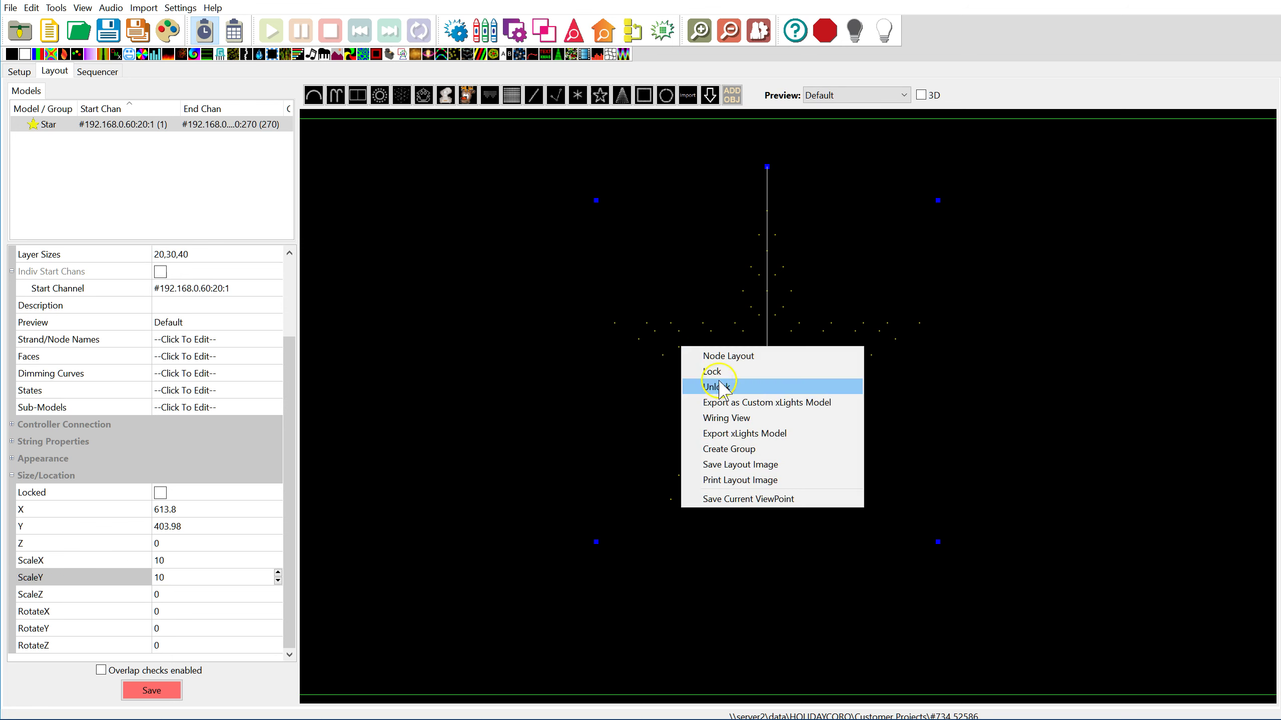
{"action": "left_click", "coordinate": [731, 418]}
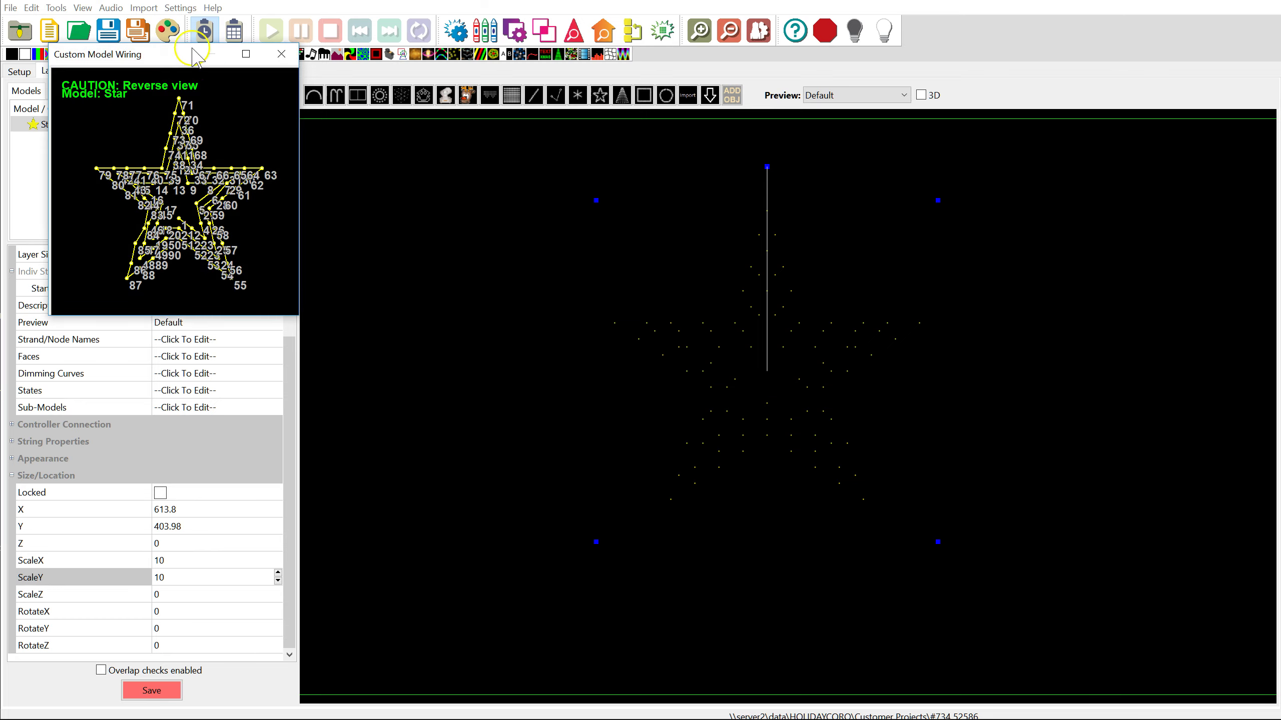
{"action": "double_click", "coordinate": [173, 52]}
{"action": "left_click", "coordinate": [494, 316]}
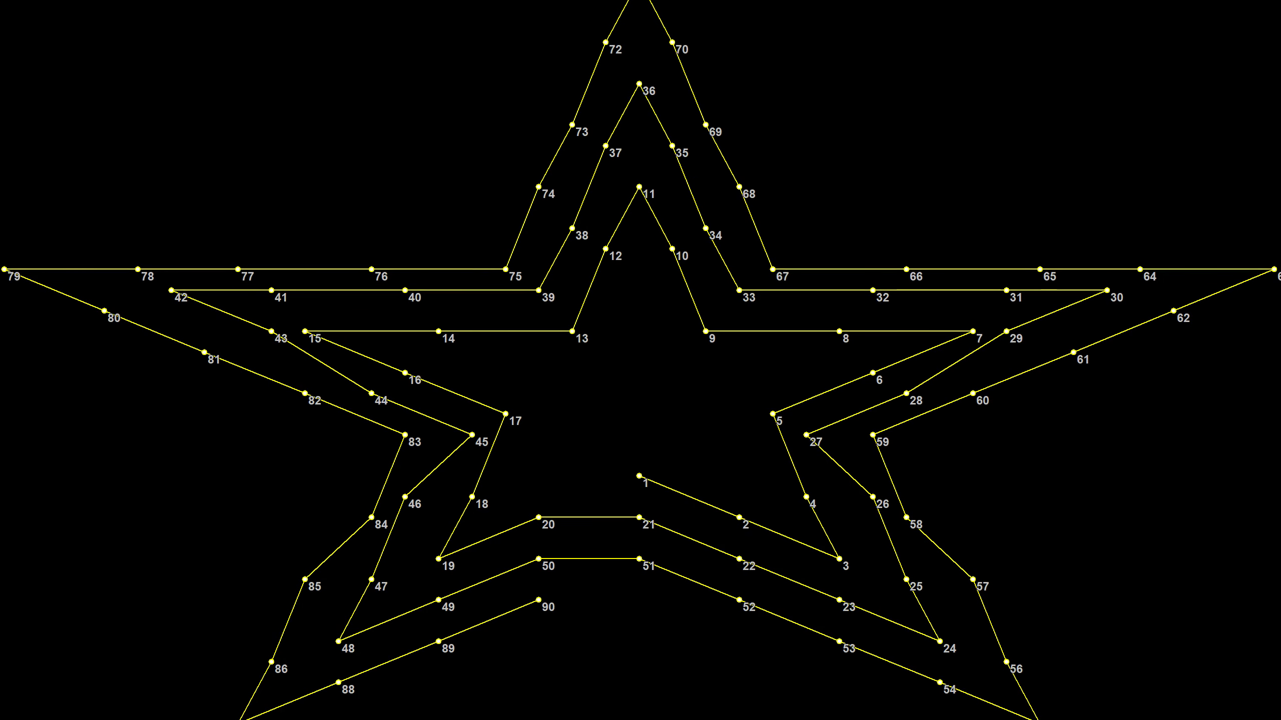
{"action": "left_click_drag", "start_coordinate": [655, 1], "coordinate": [597, 141]}
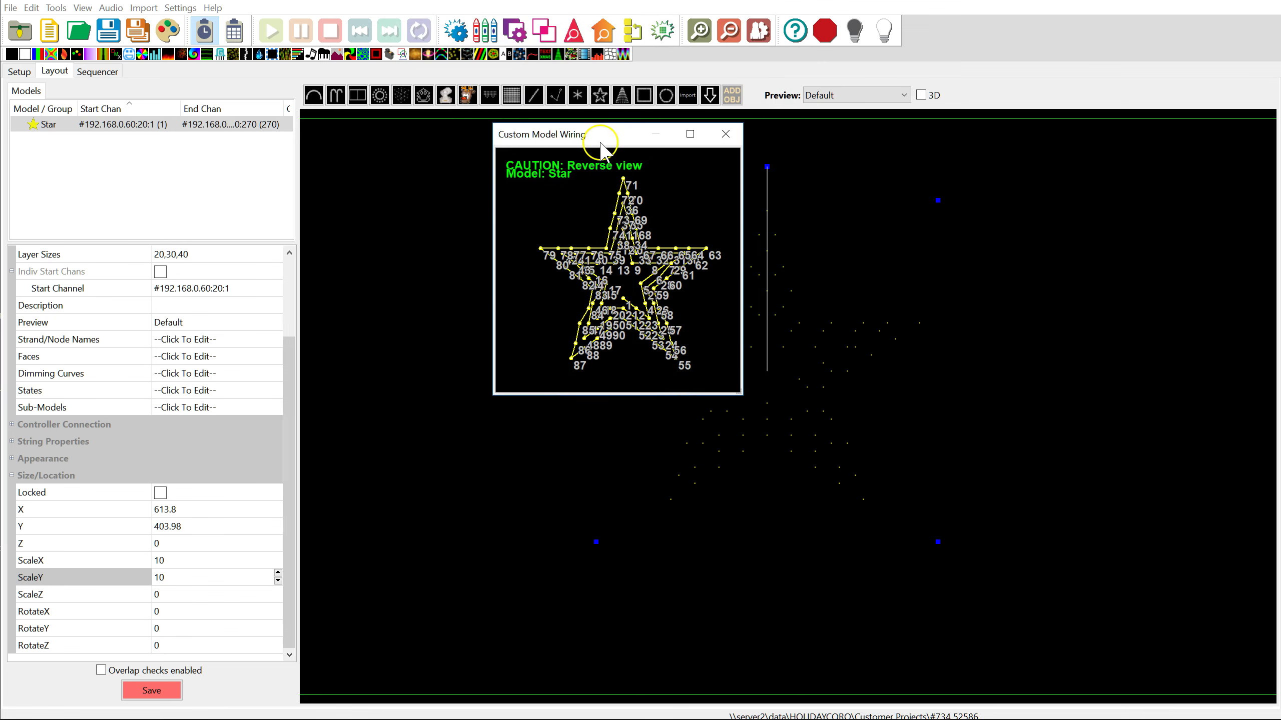
{"action": "left_click", "coordinate": [690, 133]}
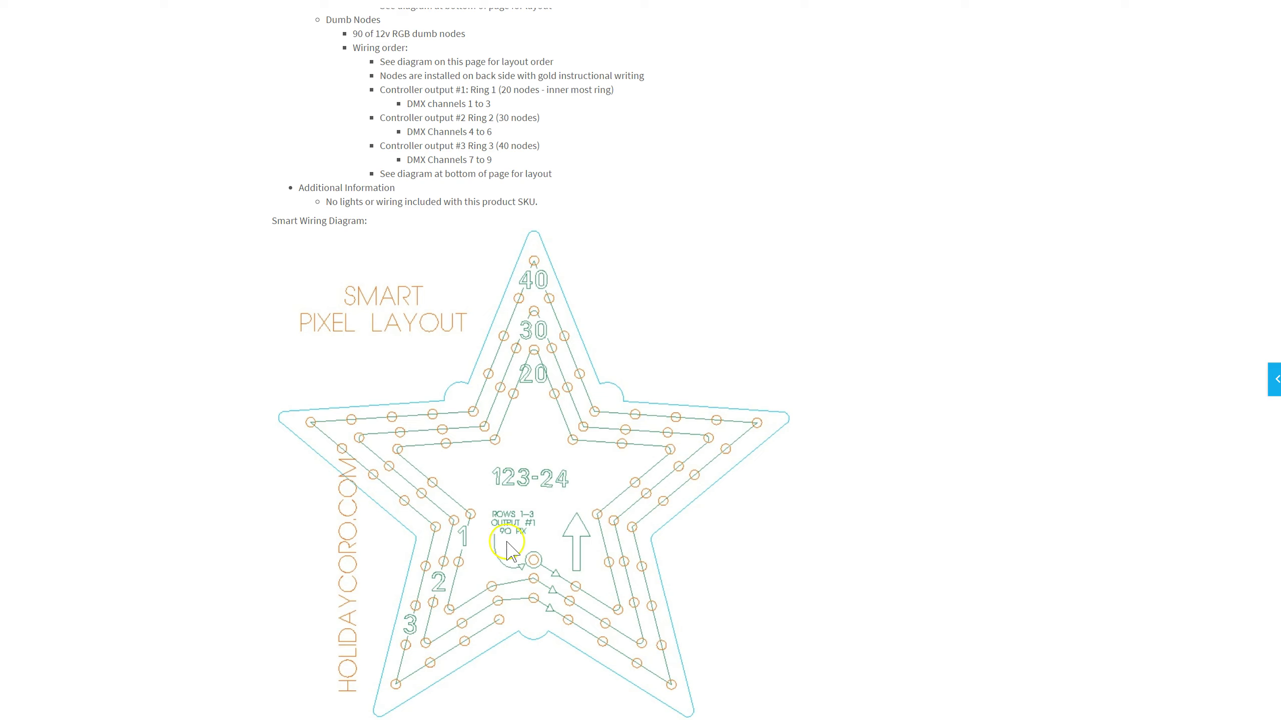
{"action": "scroll", "coordinate": [514, 524], "scroll_direction": "down", "scroll_amount": 1}
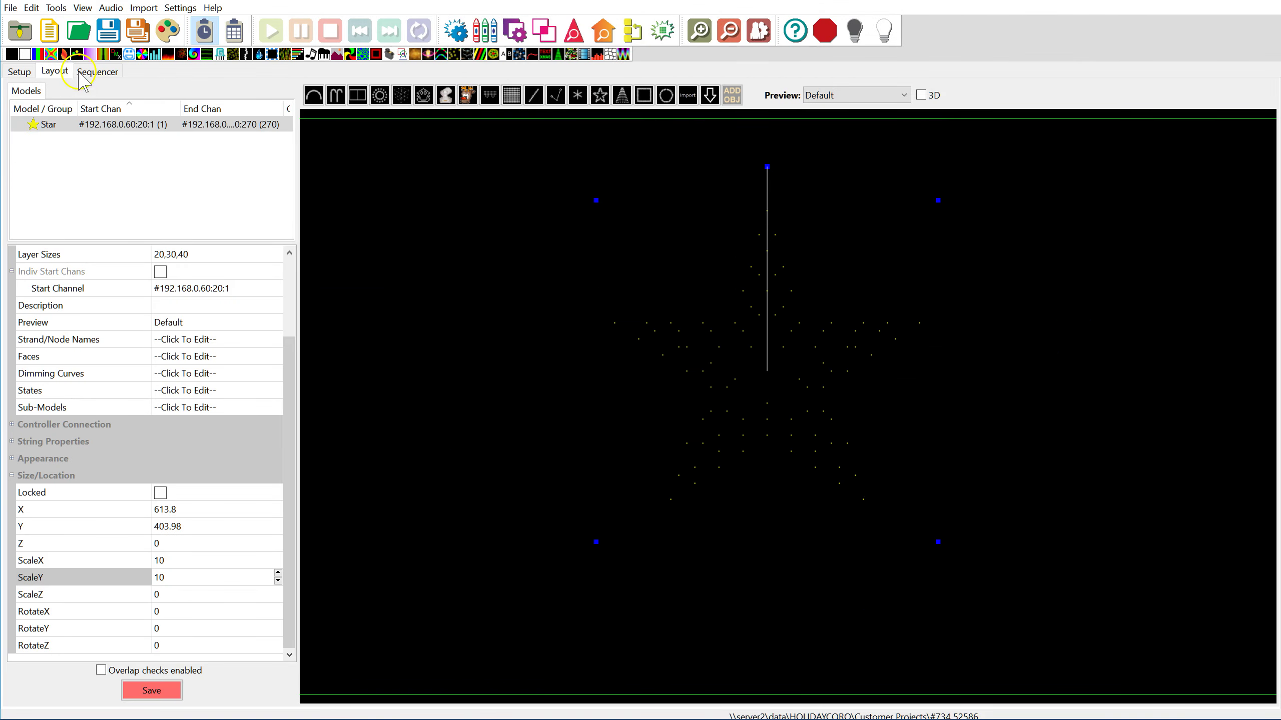
Create a new animation sequence with the All Models view using Quick Start.
{"action": "left_click", "coordinate": [103, 70]}
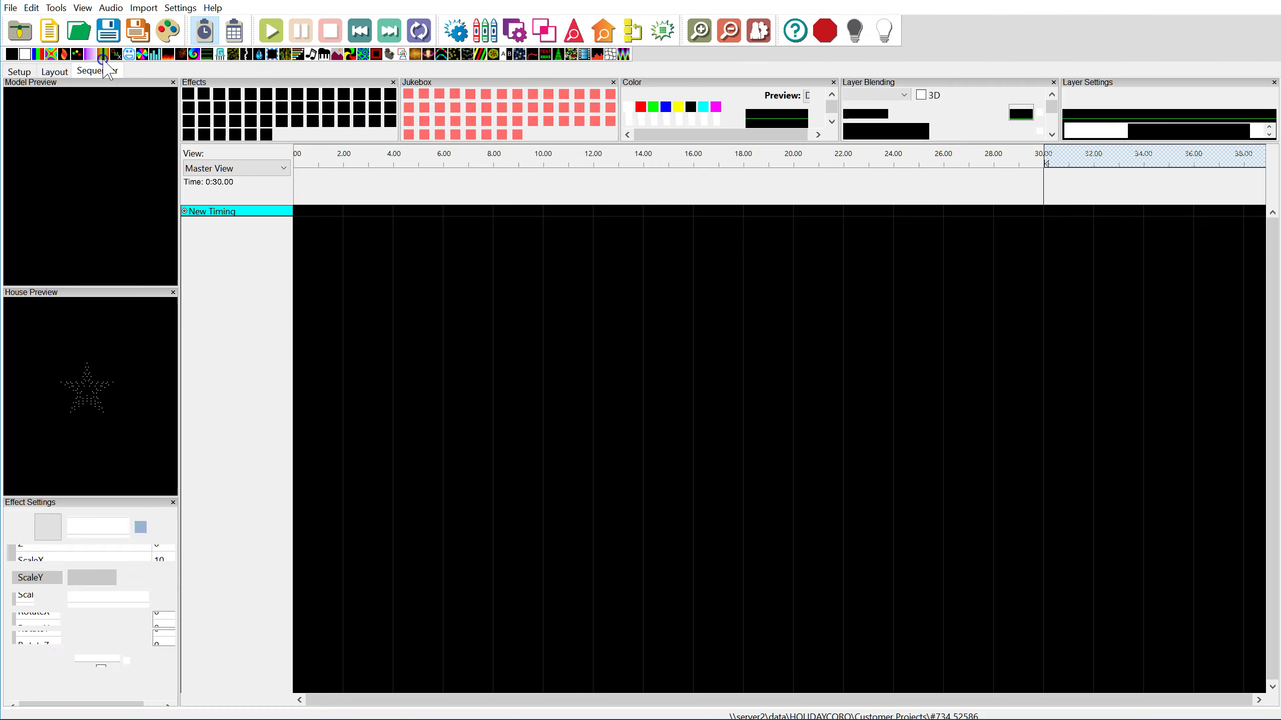
{"action": "left_click", "coordinate": [12, 7]}
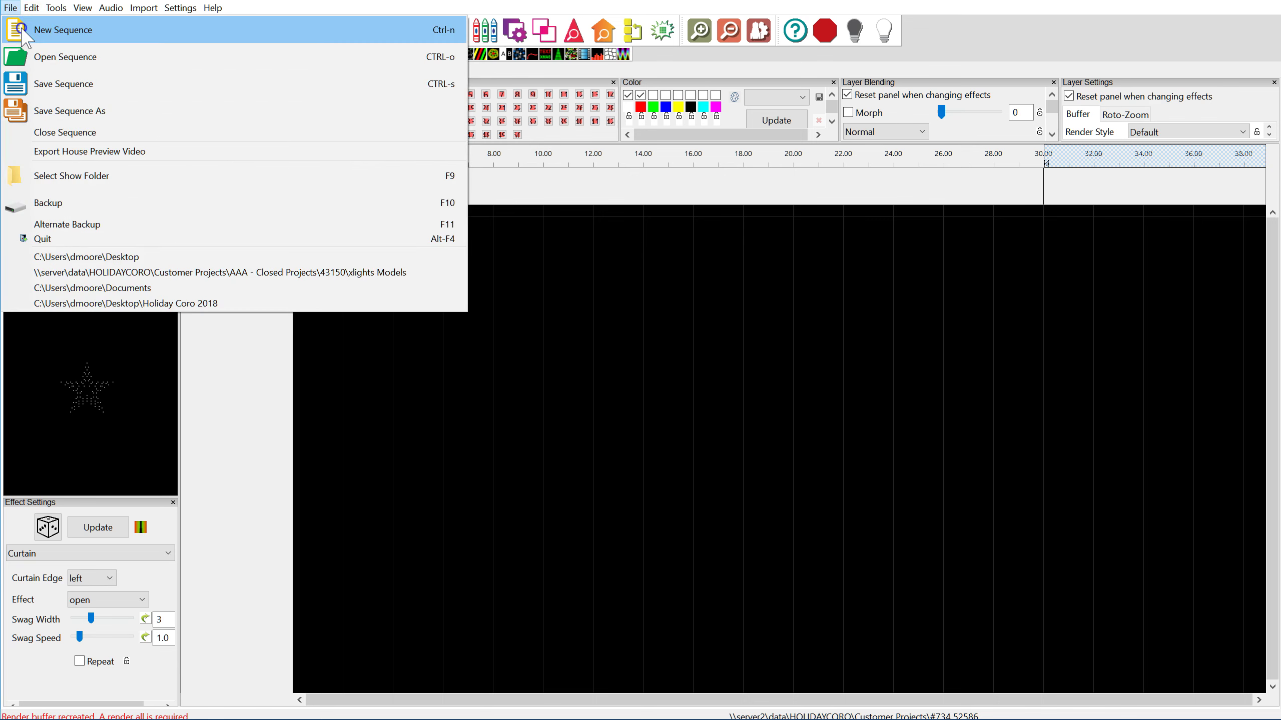
{"action": "left_click", "coordinate": [22, 34]}
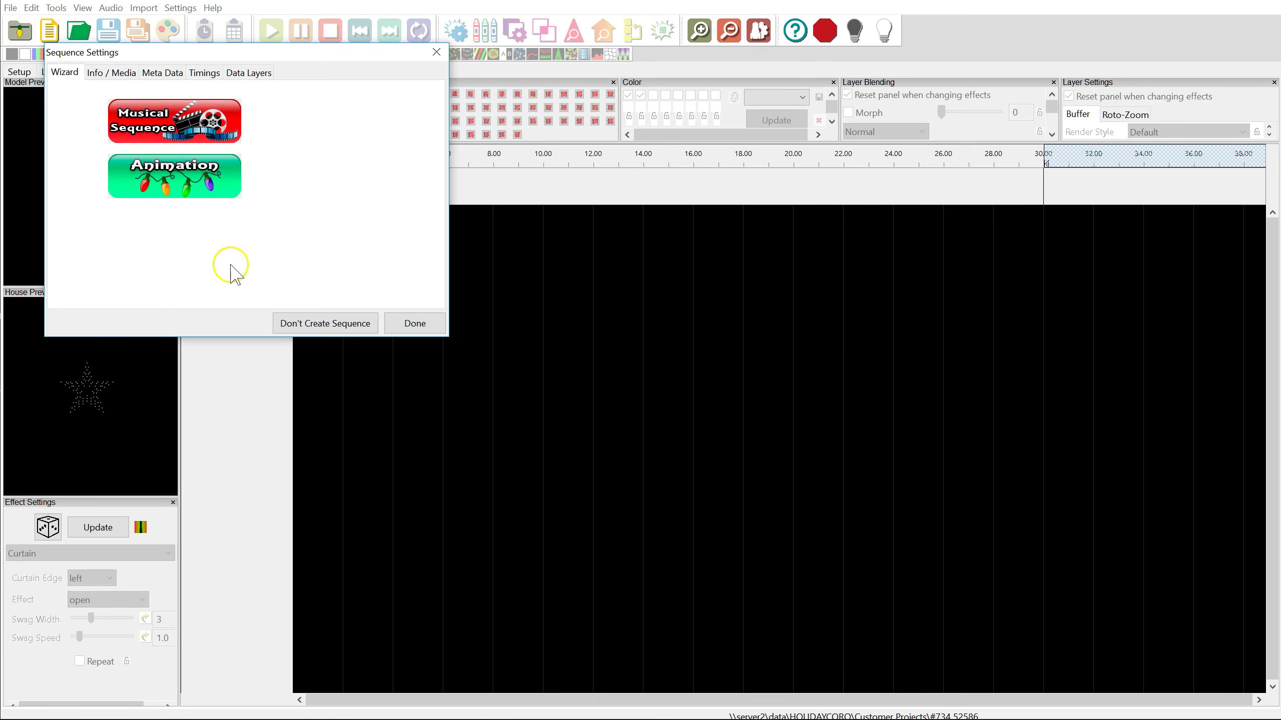
{"action": "left_click", "coordinate": [188, 183]}
{"action": "left_click", "coordinate": [174, 143]}
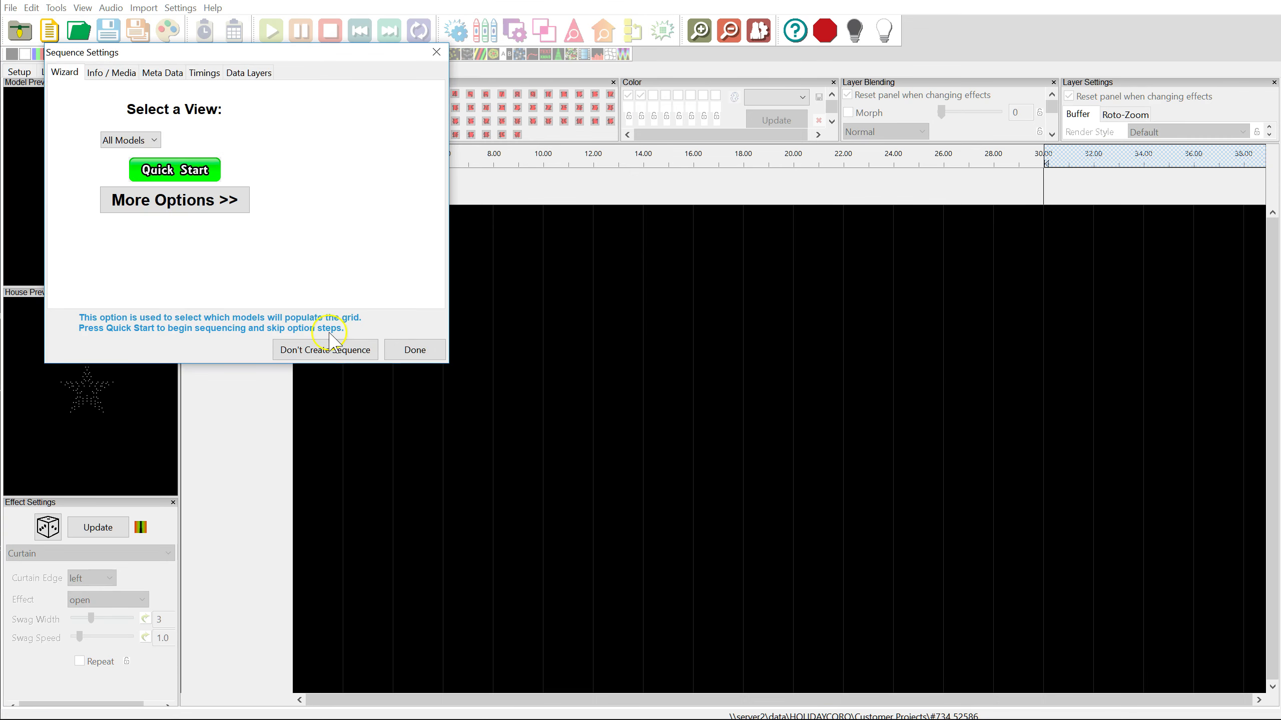
{"action": "left_click", "coordinate": [147, 170]}
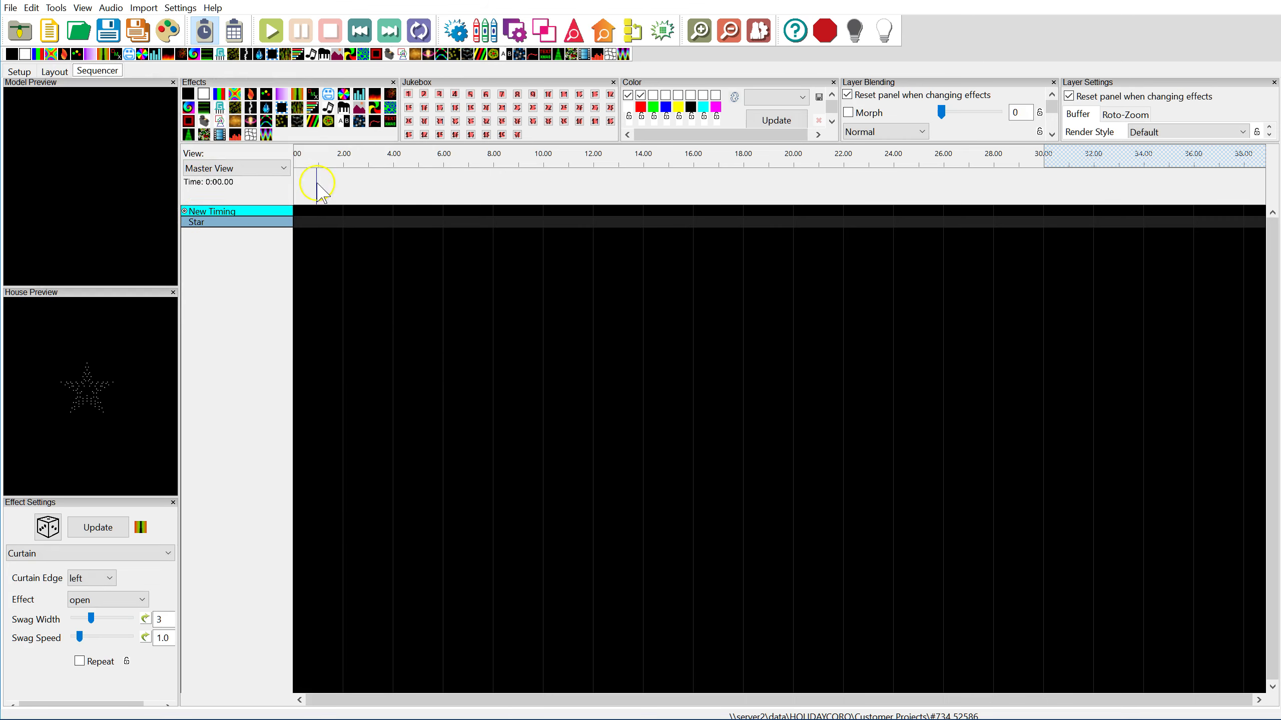
Place one-second Butterfly and Bars effects on the Star row, starting at about 1.85 s and 5.9 s.
{"action": "left_click_drag", "start_coordinate": [235, 96], "coordinate": [351, 226]}
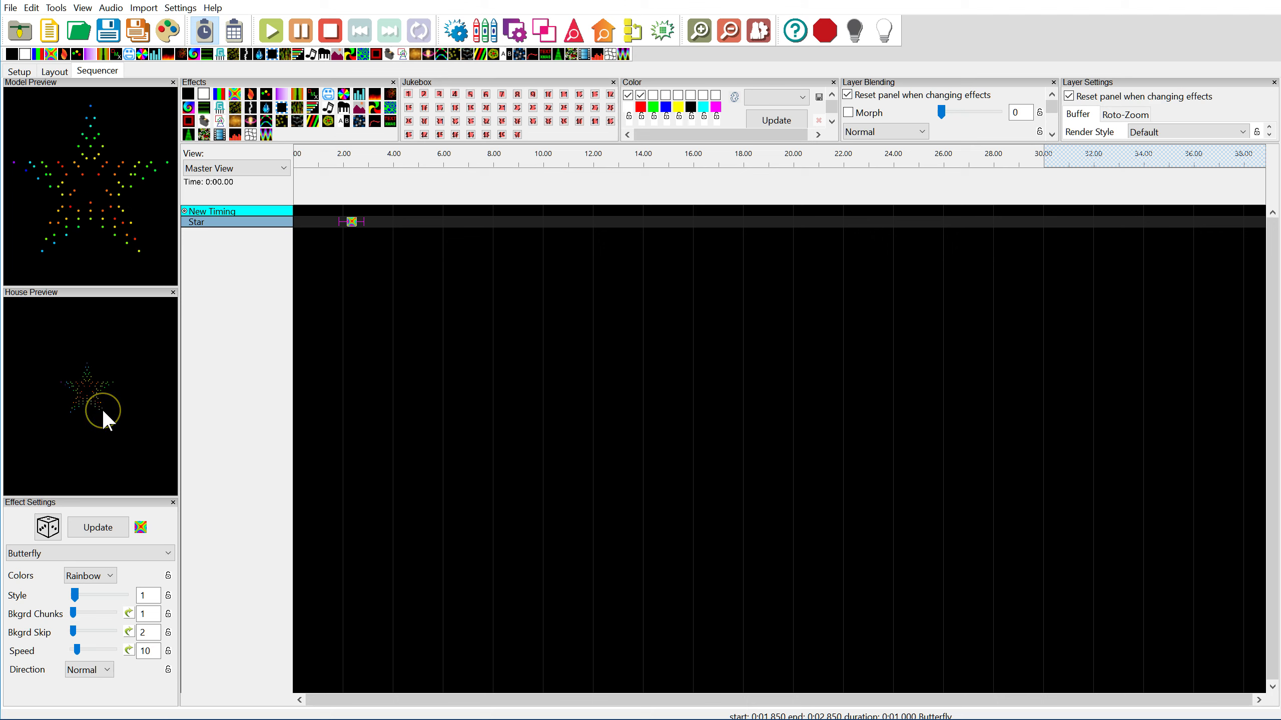
{"action": "mouse_move", "coordinate": [100, 415]}
{"action": "left_mouse_down"}
{"action": "mouse_move", "coordinate": [80, 383]}
{"action": "mouse_move", "coordinate": [127, 406]}
{"action": "left_mouse_up"}
{"action": "left_click_drag", "start_coordinate": [222, 93], "coordinate": [454, 223]}
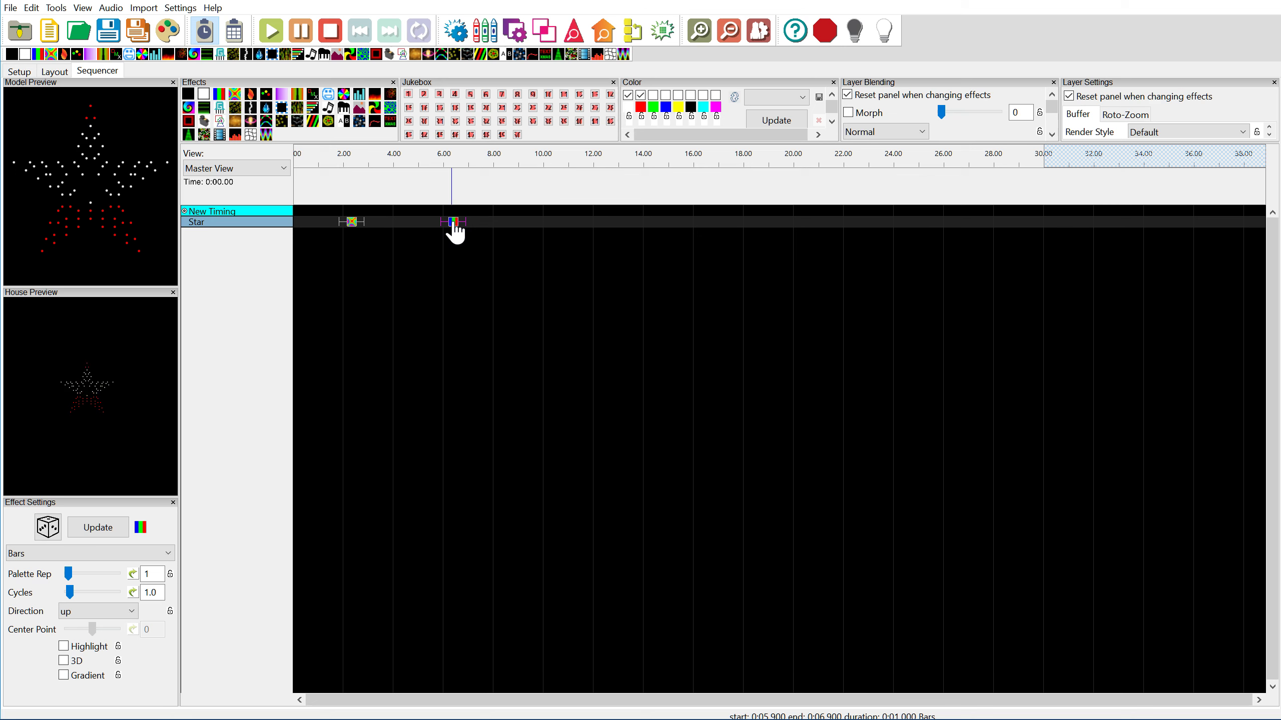